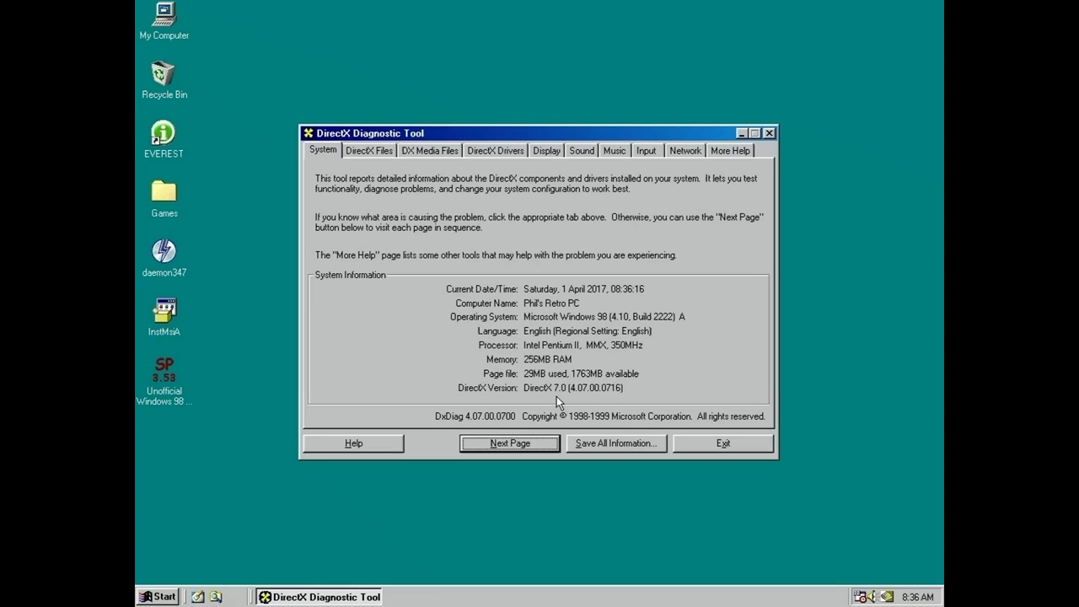
- Run the DAEMON Tools installer, decline the Windows Installer 2.0 download and exit setup
{"action": "key", "text": "alt+F4"}
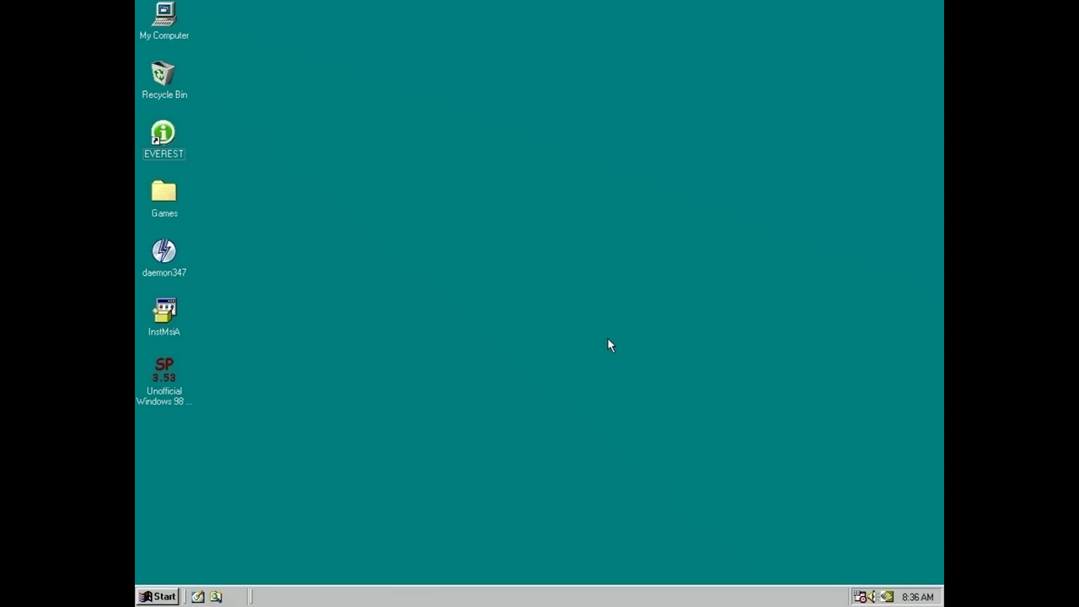
{"action": "double_click", "coordinate": [167, 263]}
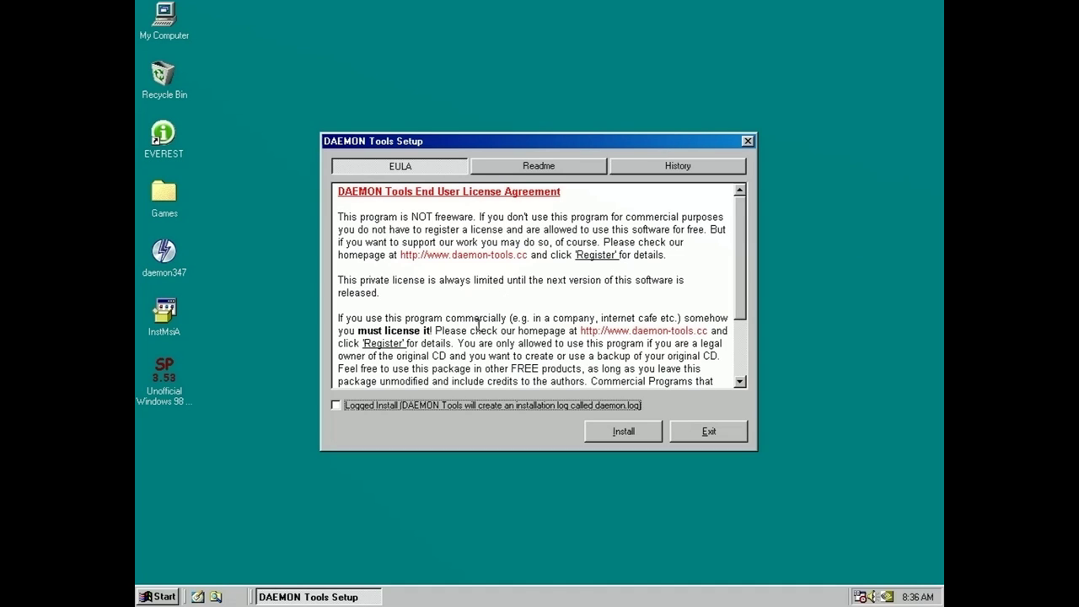
{"action": "left_click", "coordinate": [624, 430]}
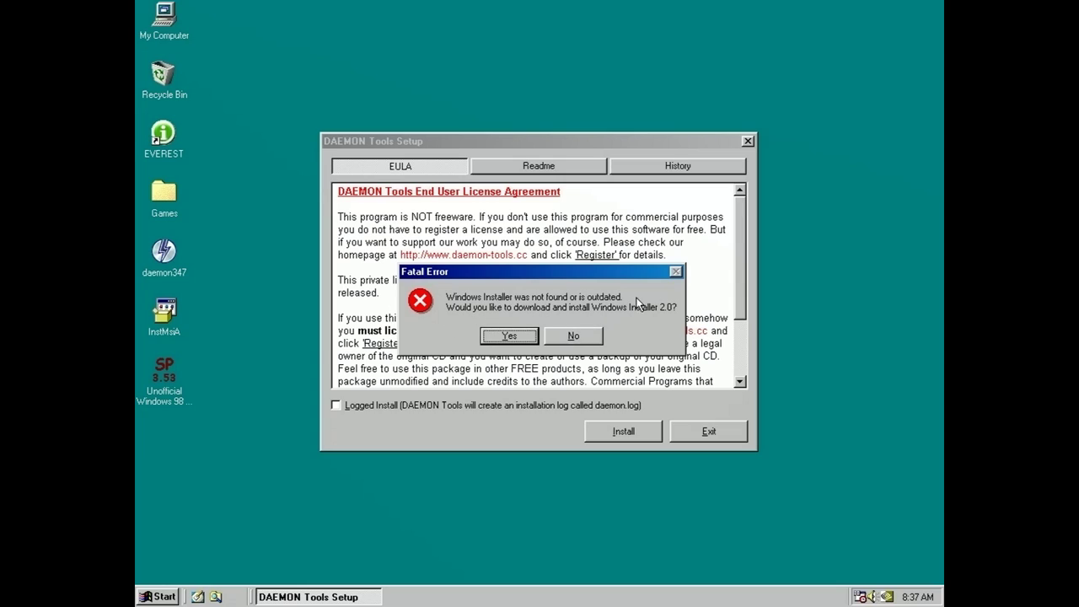
{"action": "left_click", "coordinate": [574, 336]}
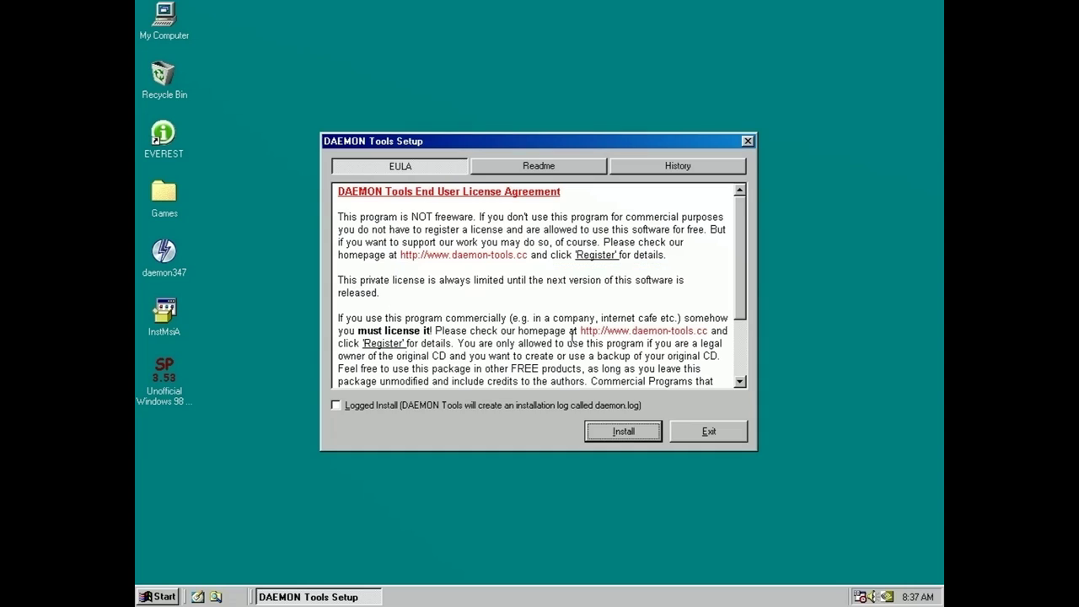
{"action": "left_click", "coordinate": [708, 432]}
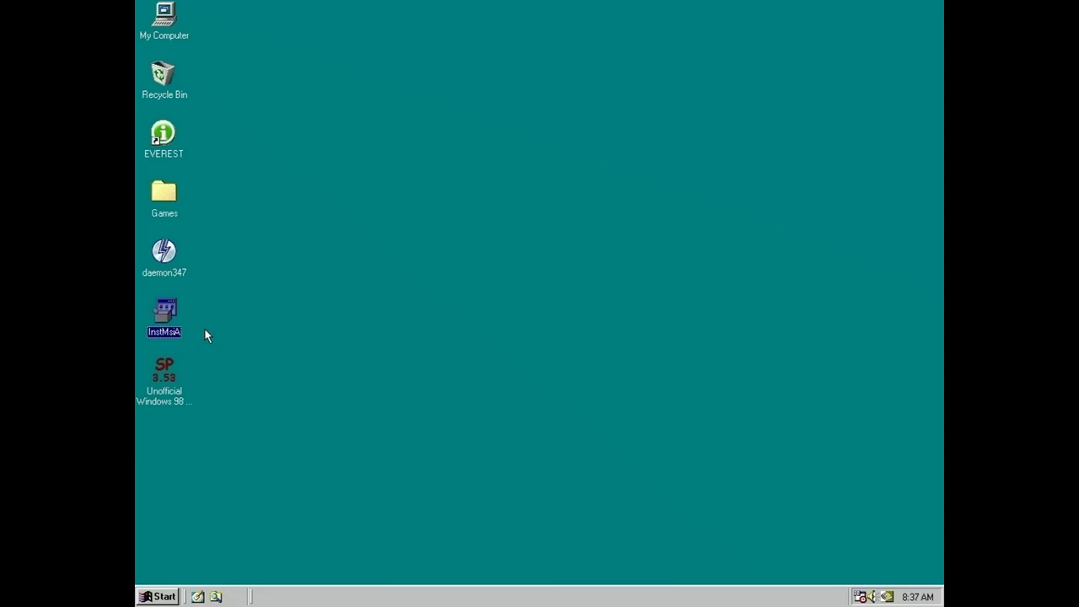
- Run the InstMsiA package and accept the restart once configuring finishes
{"action": "double_click", "coordinate": [166, 320]}
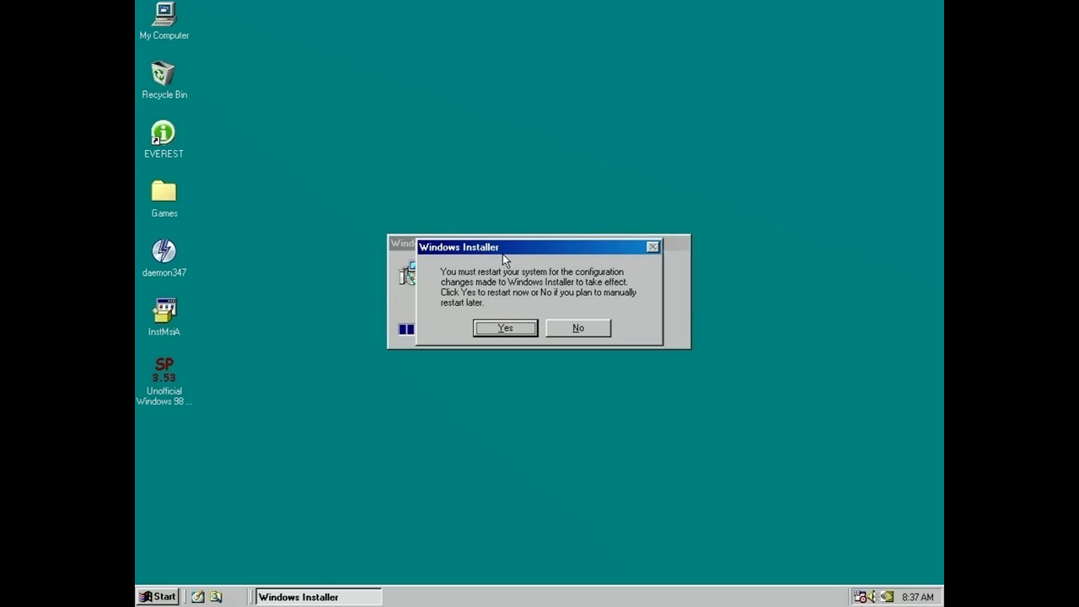
{"action": "left_click_drag", "start_coordinate": [521, 251], "coordinate": [554, 362]}
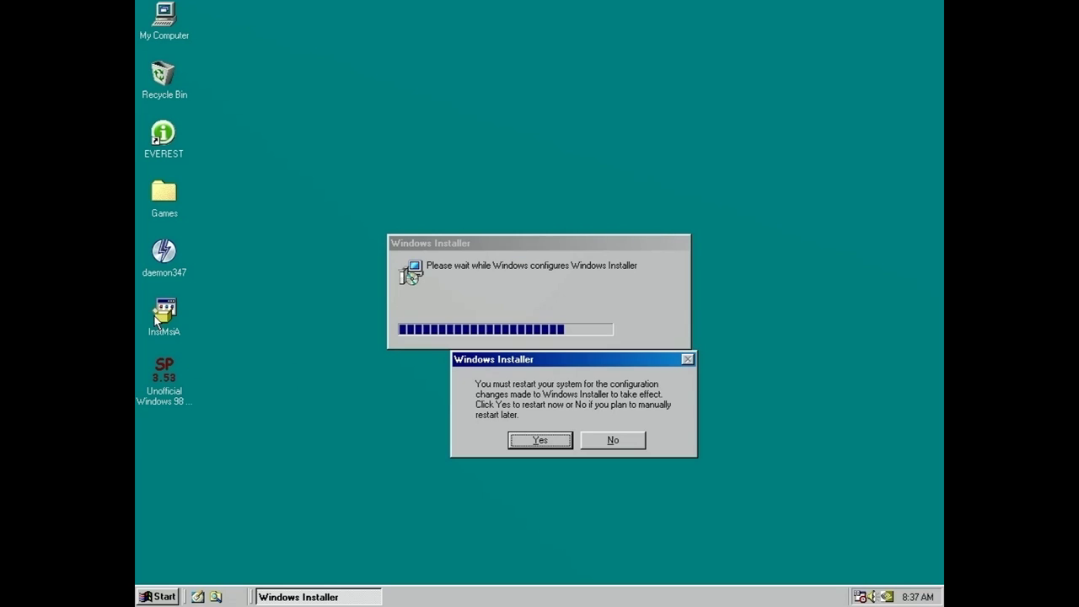
{"action": "left_click", "coordinate": [172, 378]}
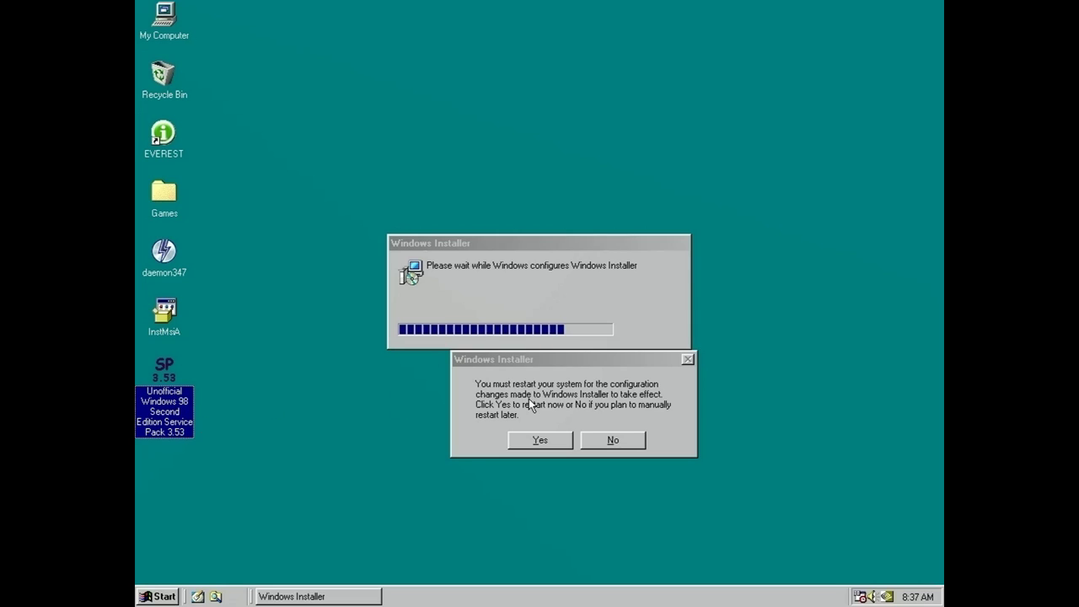
{"action": "left_click", "coordinate": [540, 441]}
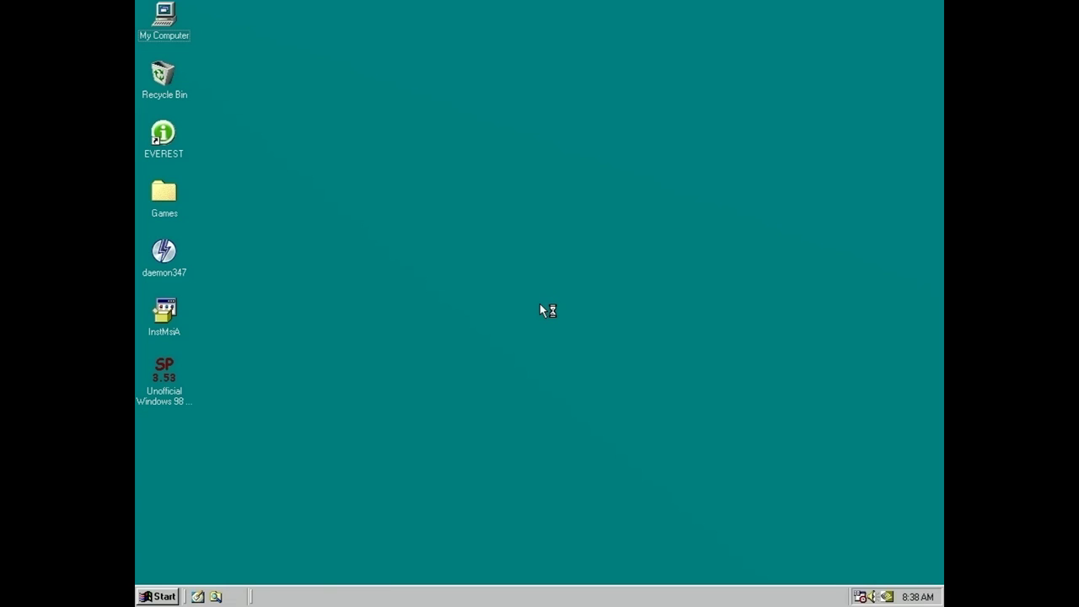
- Install DAEMON Tools 3.47 into C:\Program Files\D-Tools\ with default driver names
{"action": "double_click", "coordinate": [161, 242]}
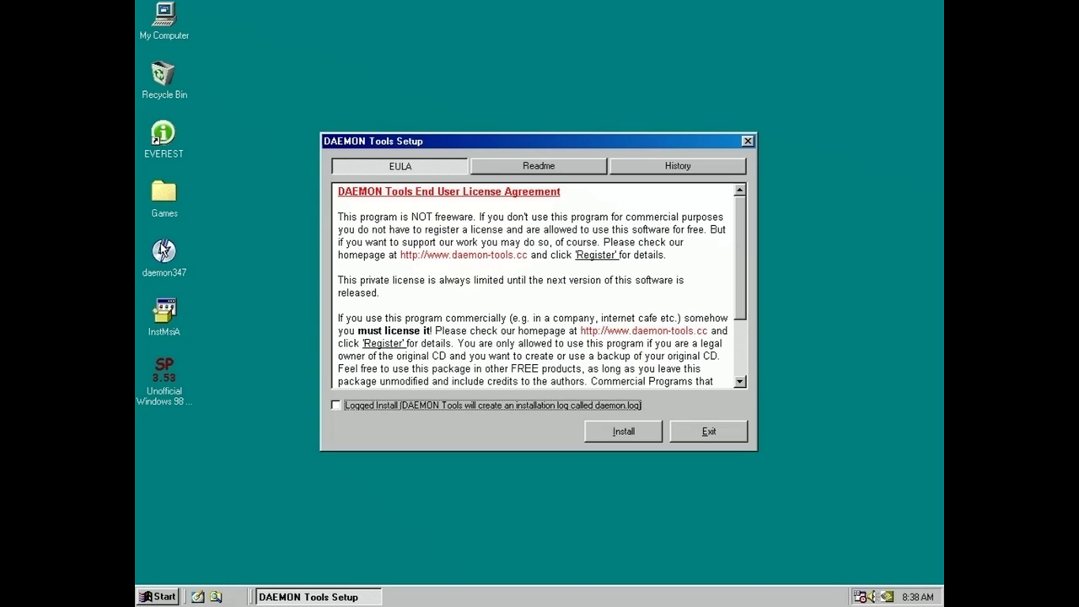
{"action": "left_click", "coordinate": [605, 430]}
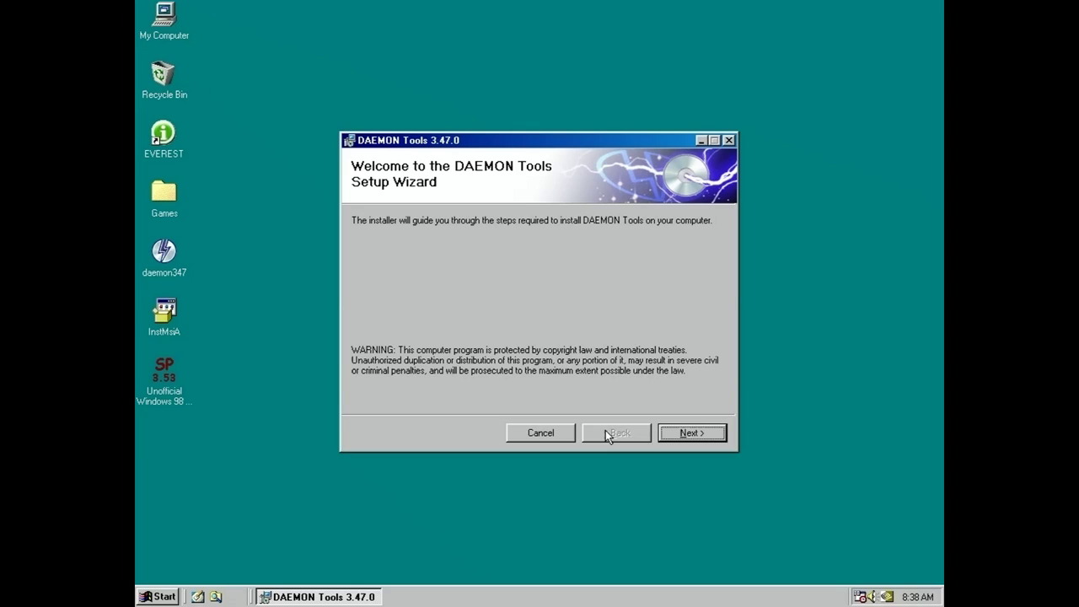
{"action": "left_click", "coordinate": [691, 433]}
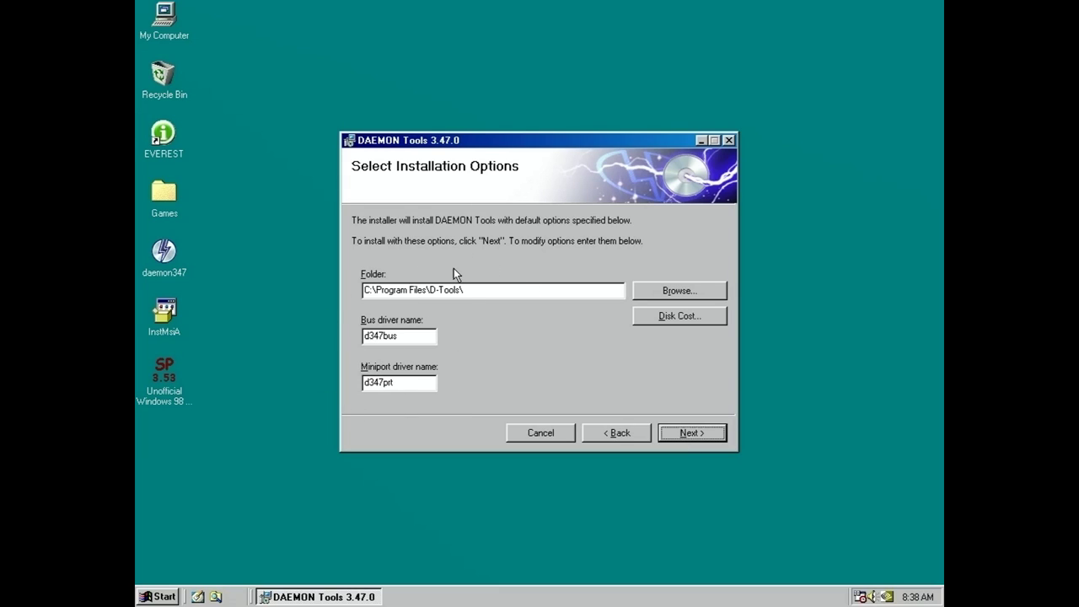
{"action": "left_click", "coordinate": [692, 438]}
{"action": "left_click", "coordinate": [693, 436]}
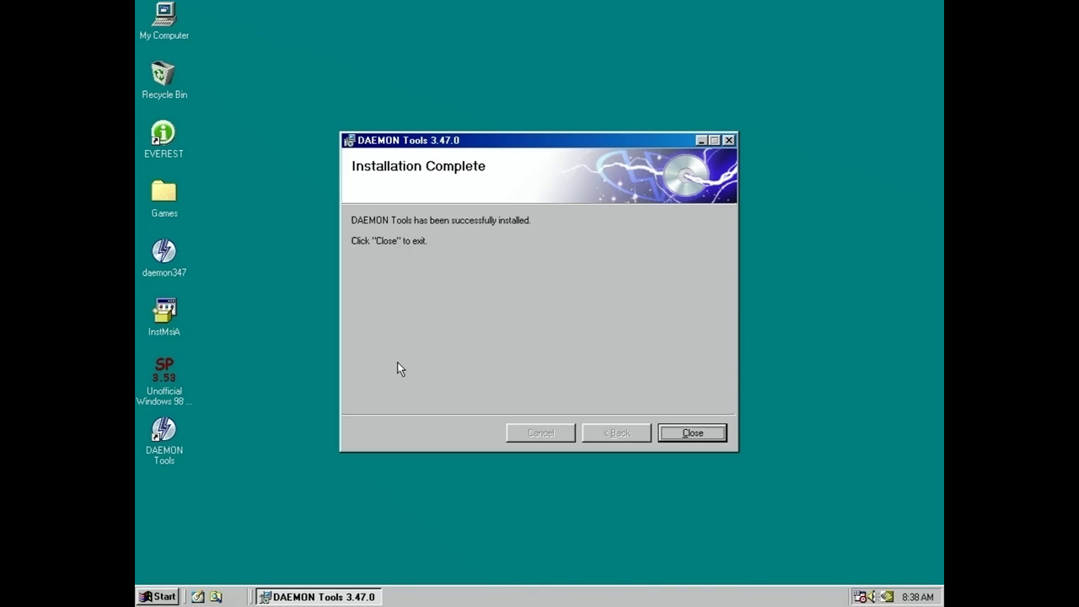
{"action": "left_click", "coordinate": [689, 437]}
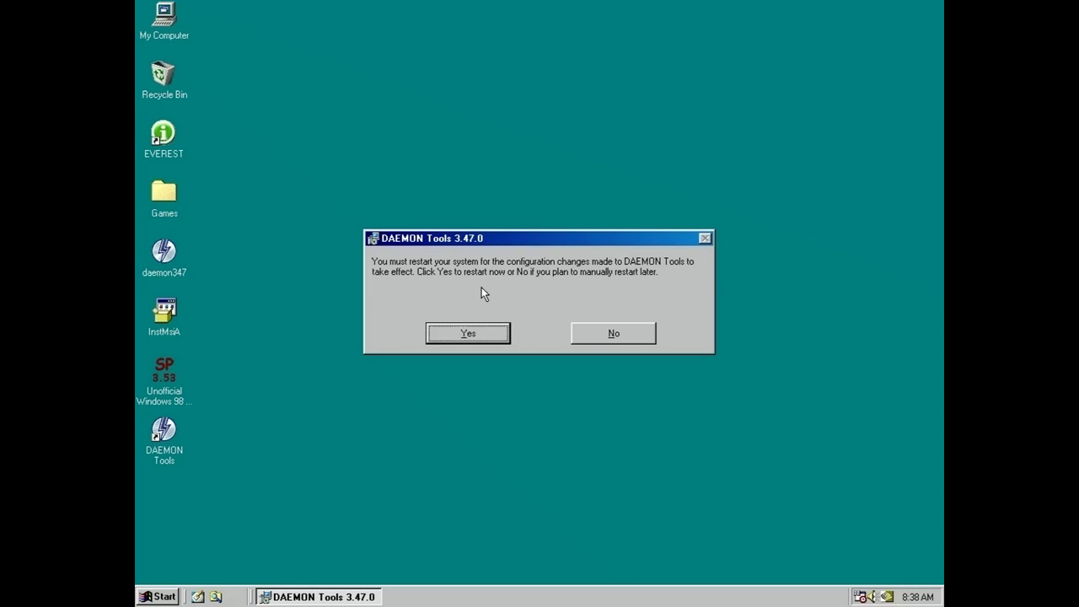
- Restart the PC, confirm drive D: holds no disc, and close the error and Explorer
{"action": "left_click", "coordinate": [451, 335]}
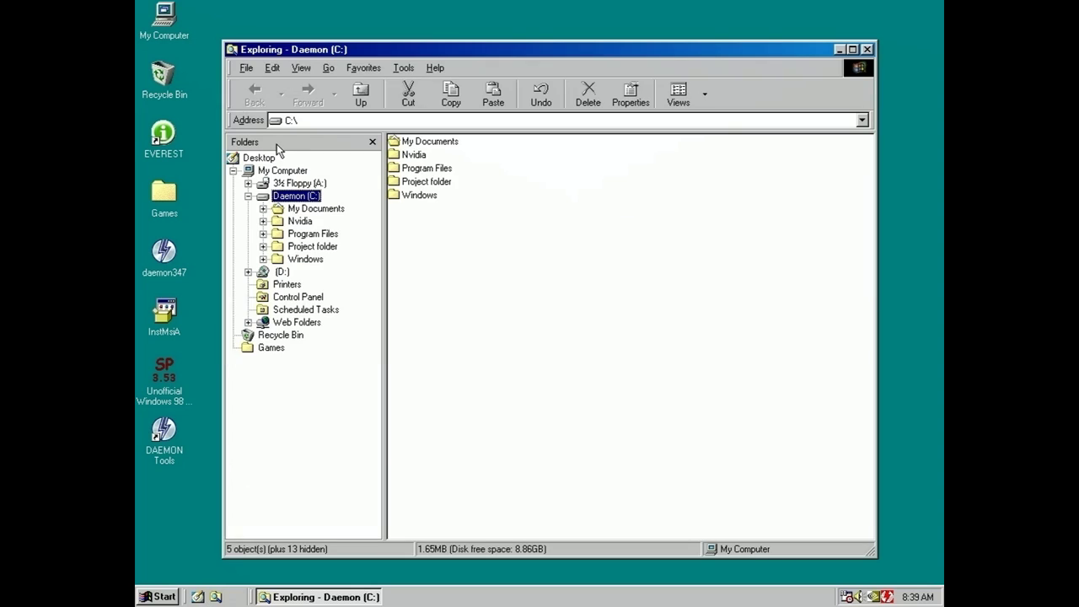
{"action": "left_click", "coordinate": [282, 272]}
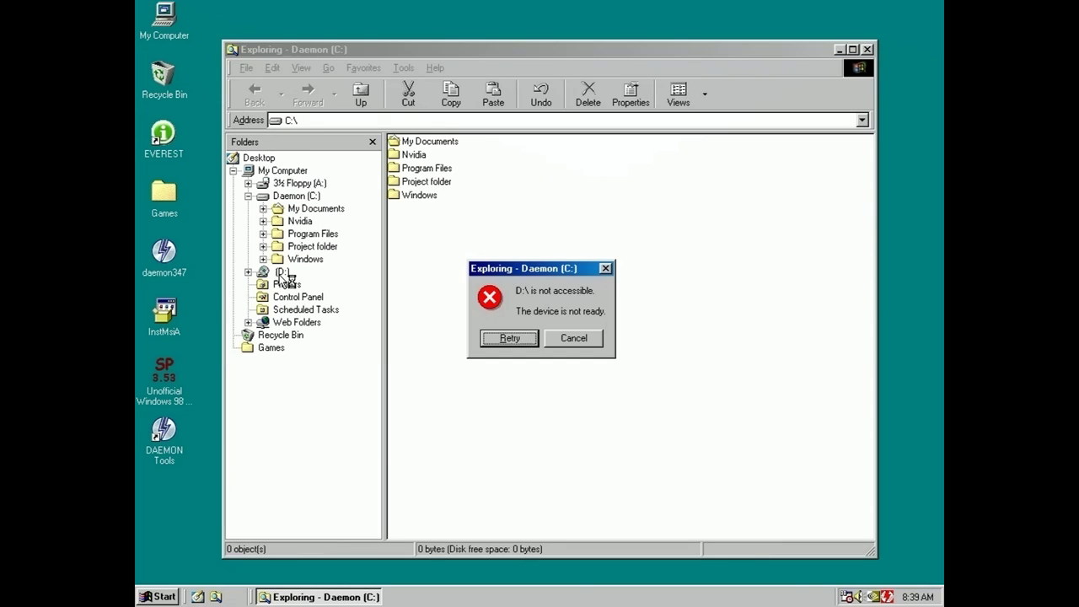
{"action": "left_click", "coordinate": [604, 269]}
{"action": "left_click", "coordinate": [867, 49]}
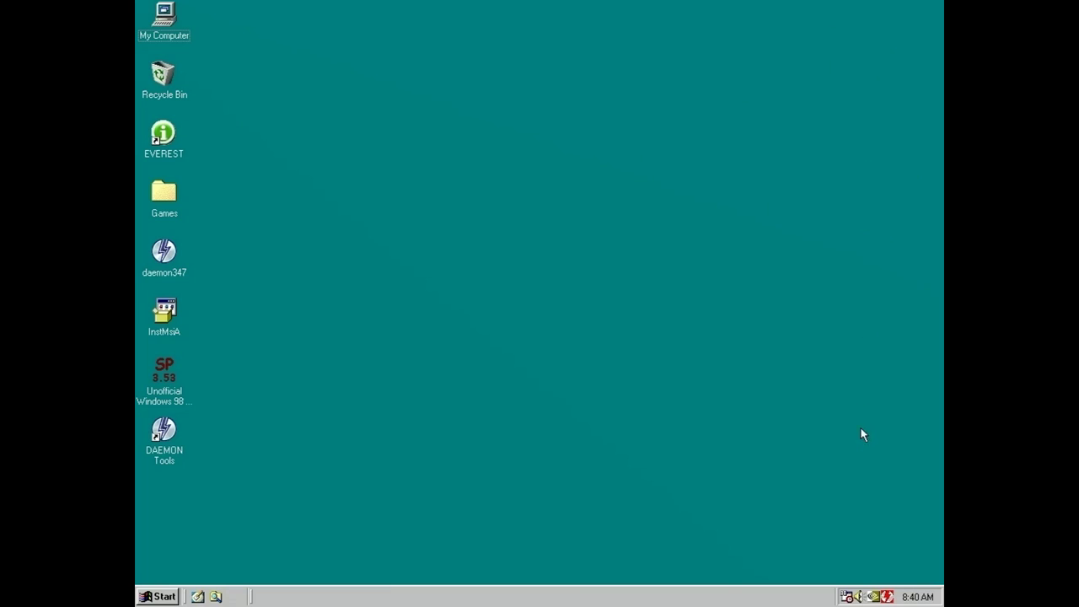
- Open the Games folder of disc images, then close it again
{"action": "double_click", "coordinate": [169, 201]}
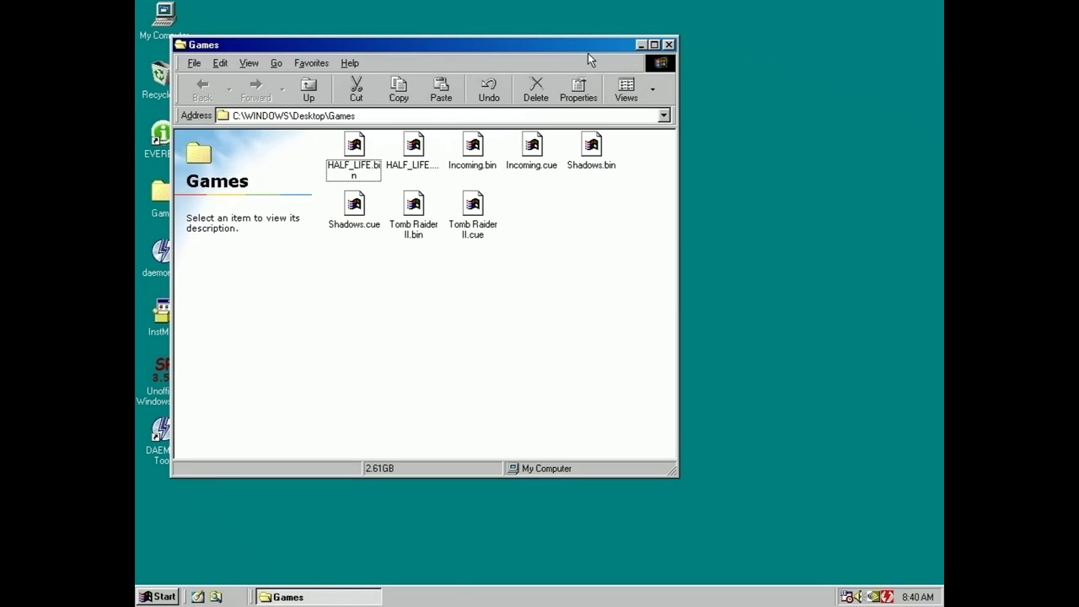
{"action": "left_click_drag", "start_coordinate": [588, 53], "coordinate": [637, 62]}
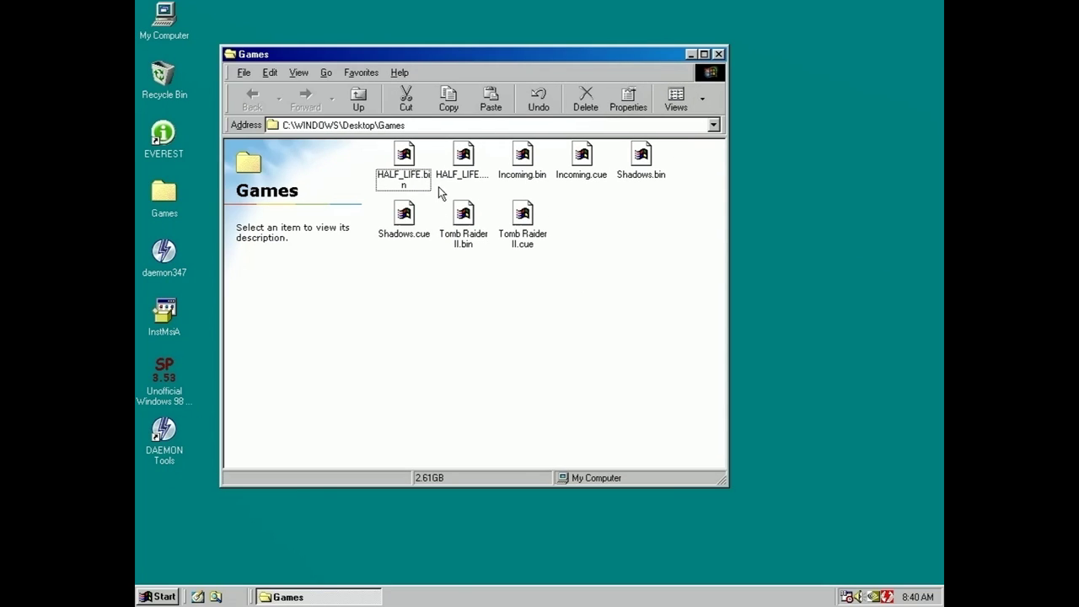
{"action": "left_click", "coordinate": [718, 54]}
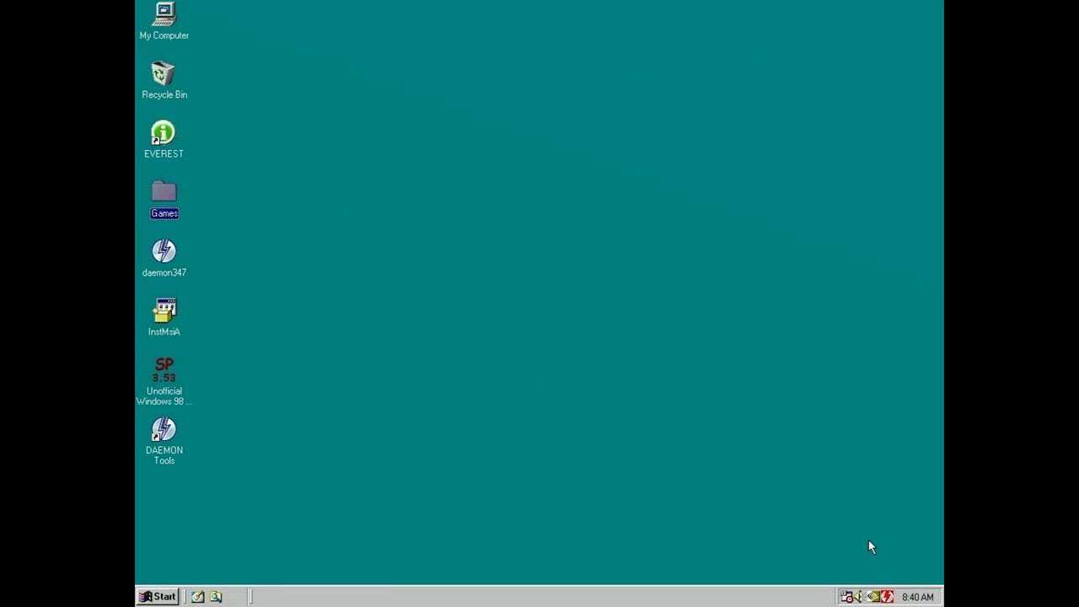
- From the DAEMON Tools tray menu, mount an image on Device 0, browsing to Desktop\Games
{"action": "right_click", "coordinate": [887, 597]}
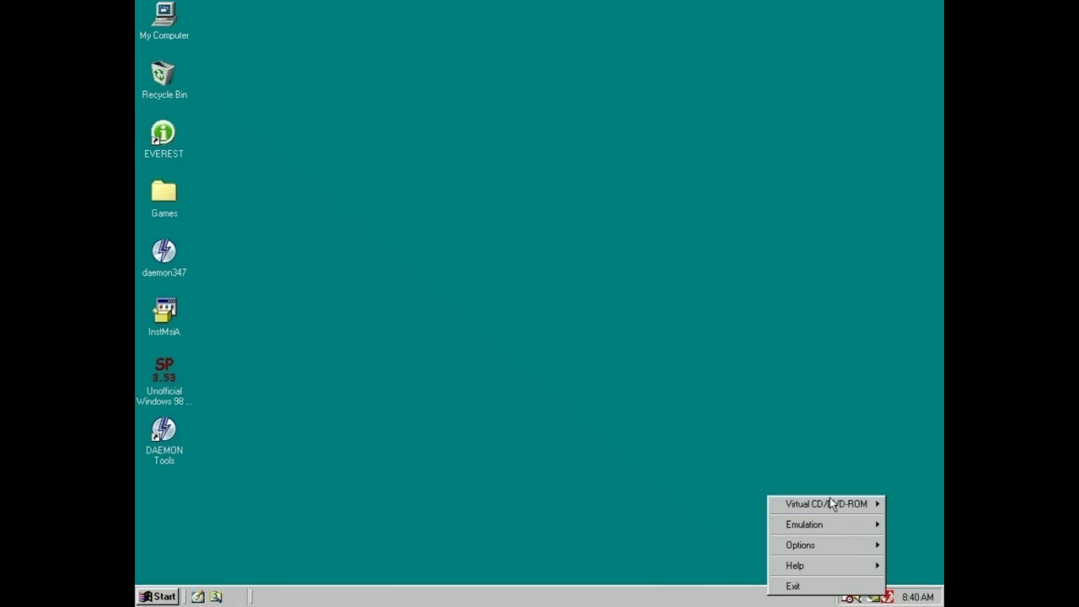
{"action": "mouse_move", "coordinate": [833, 505]}
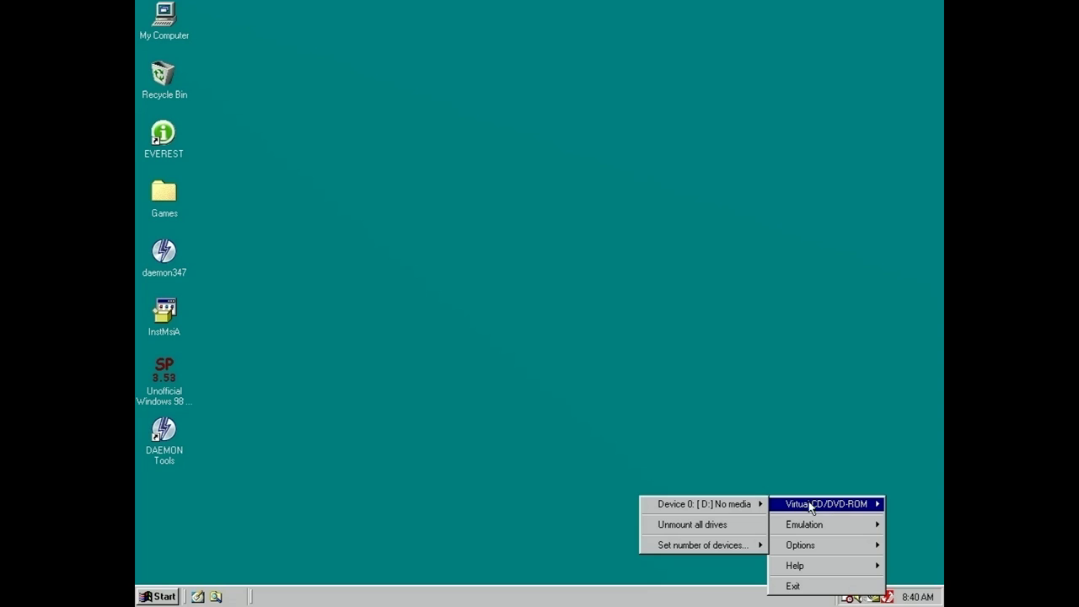
{"action": "mouse_move", "coordinate": [663, 508]}
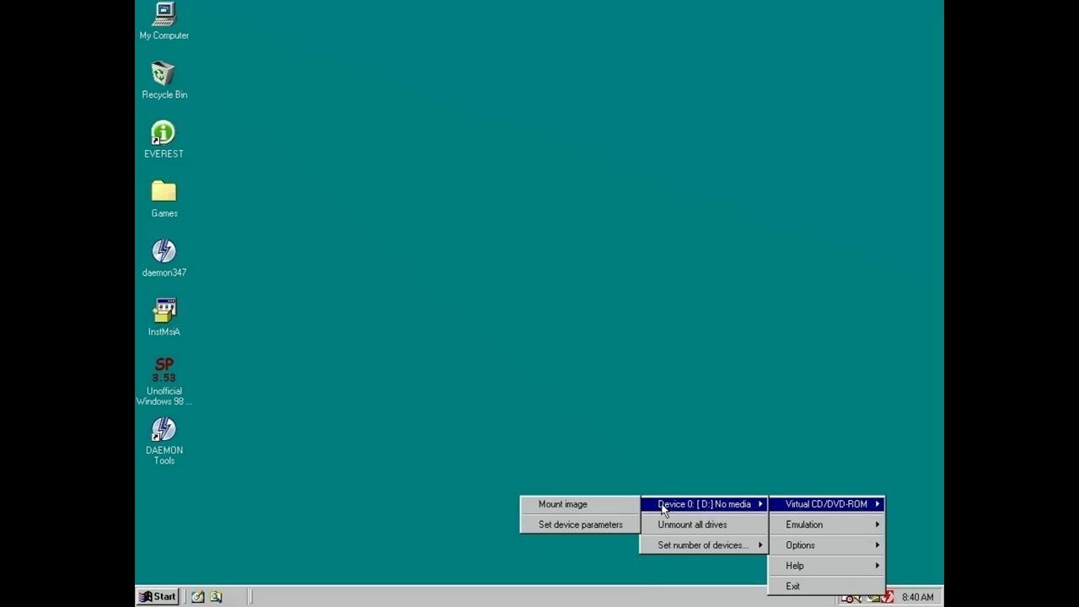
{"action": "left_click", "coordinate": [566, 507]}
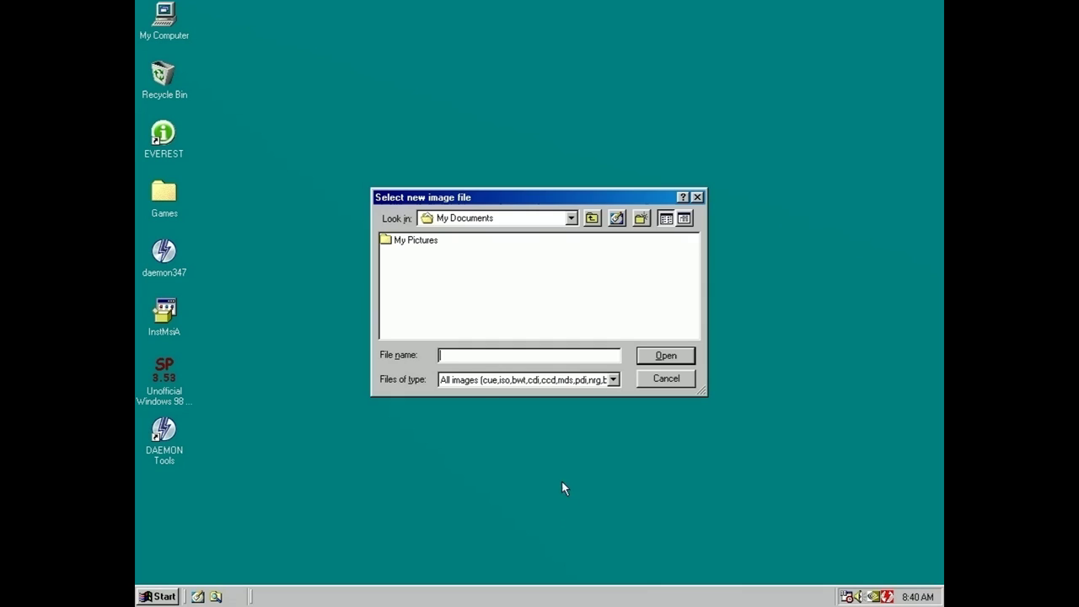
{"action": "left_click", "coordinate": [570, 218]}
{"action": "left_click", "coordinate": [455, 236]}
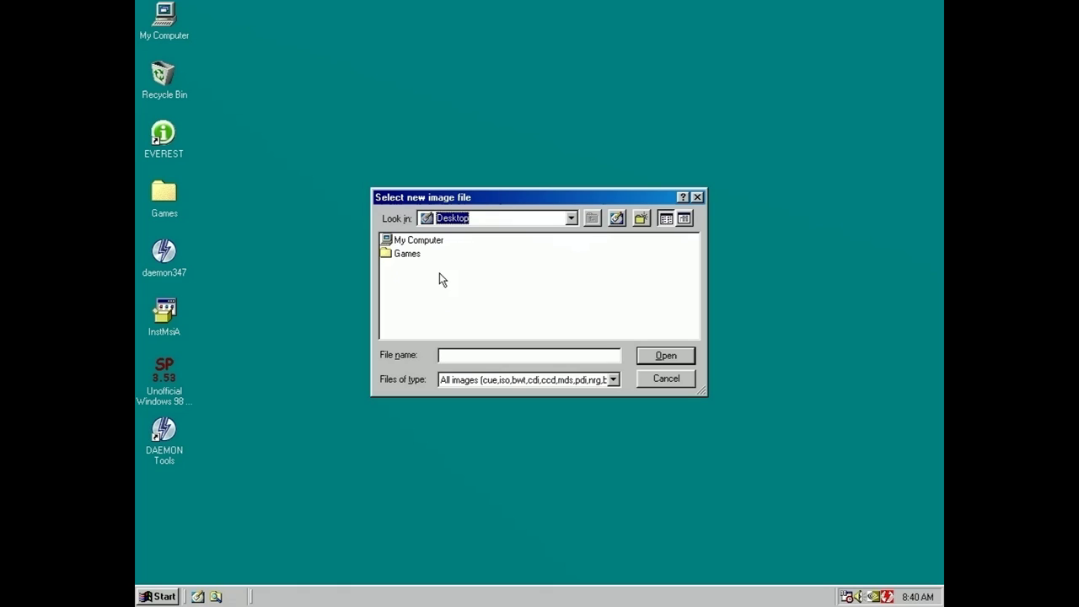
{"action": "double_click", "coordinate": [404, 254]}
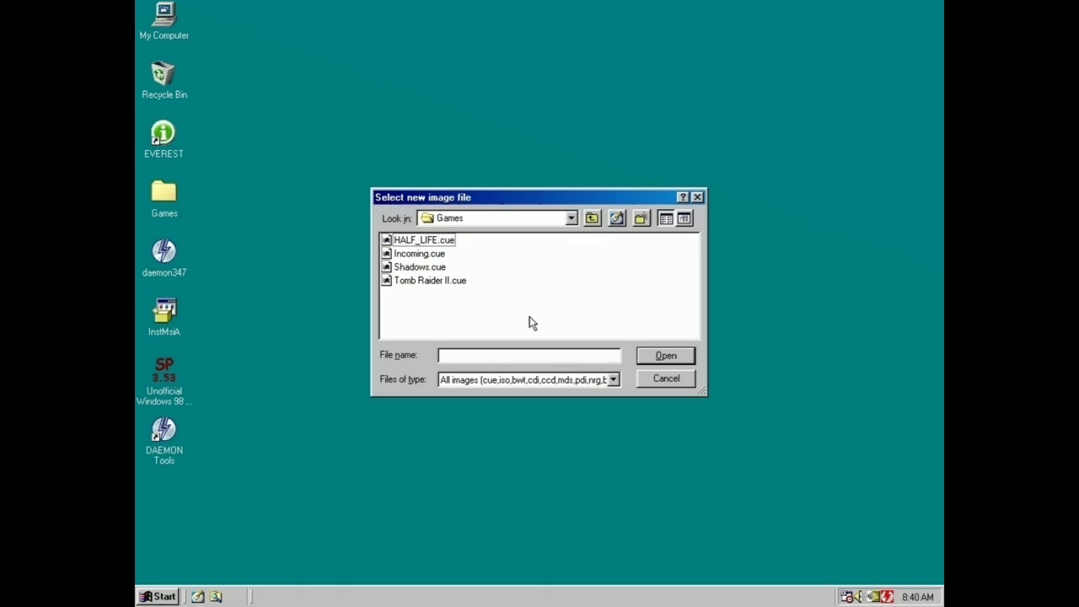
- Mount Tomb Raider II.cue and run Lara forward out of the cave
{"action": "double_click", "coordinate": [428, 287]}
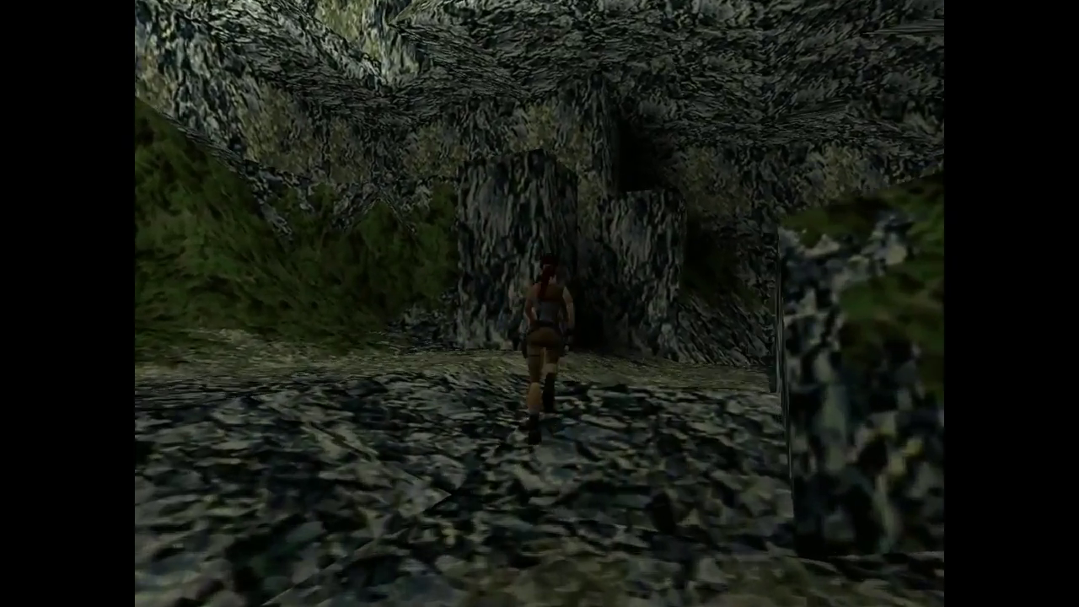
{"action": "key", "text": "Up"}
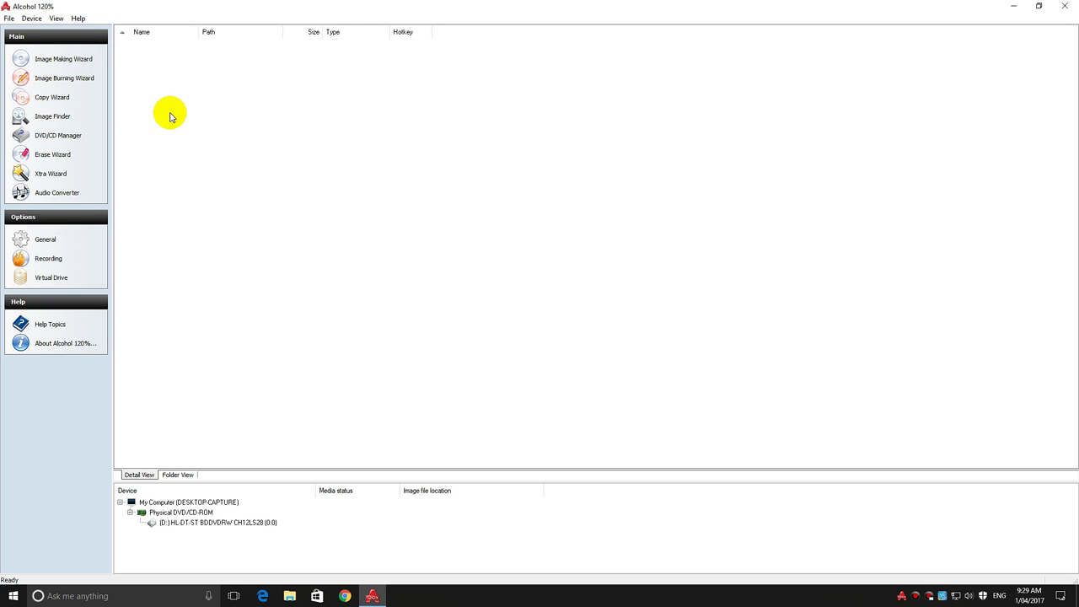
- Start the Image Making Wizard on drive D: and review the HALF_LIFE disc's 28 tracks
{"action": "left_click", "coordinate": [59, 58]}
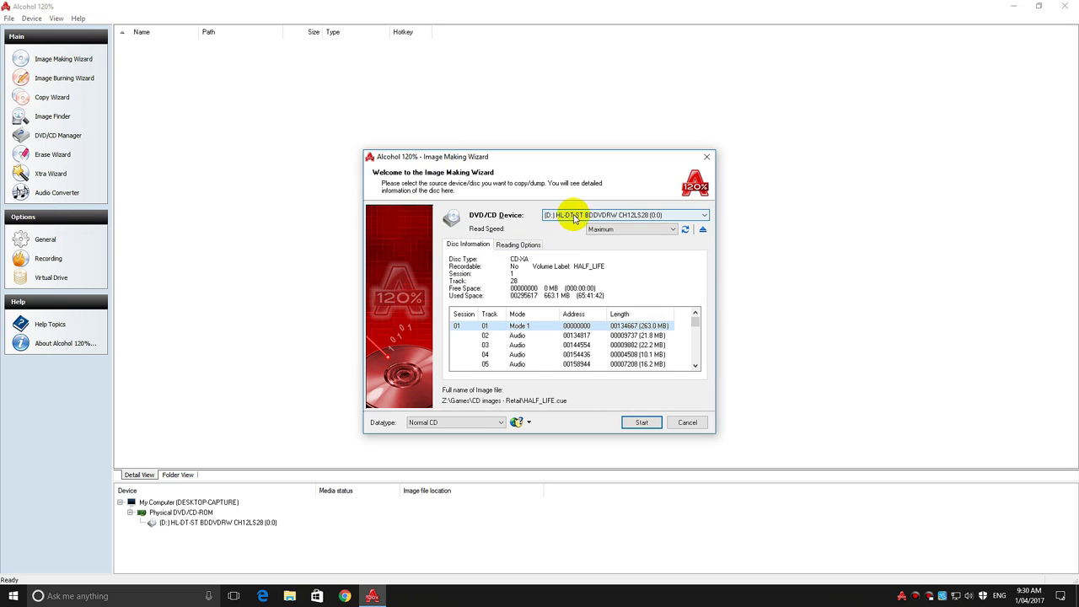
{"action": "left_click", "coordinate": [612, 217]}
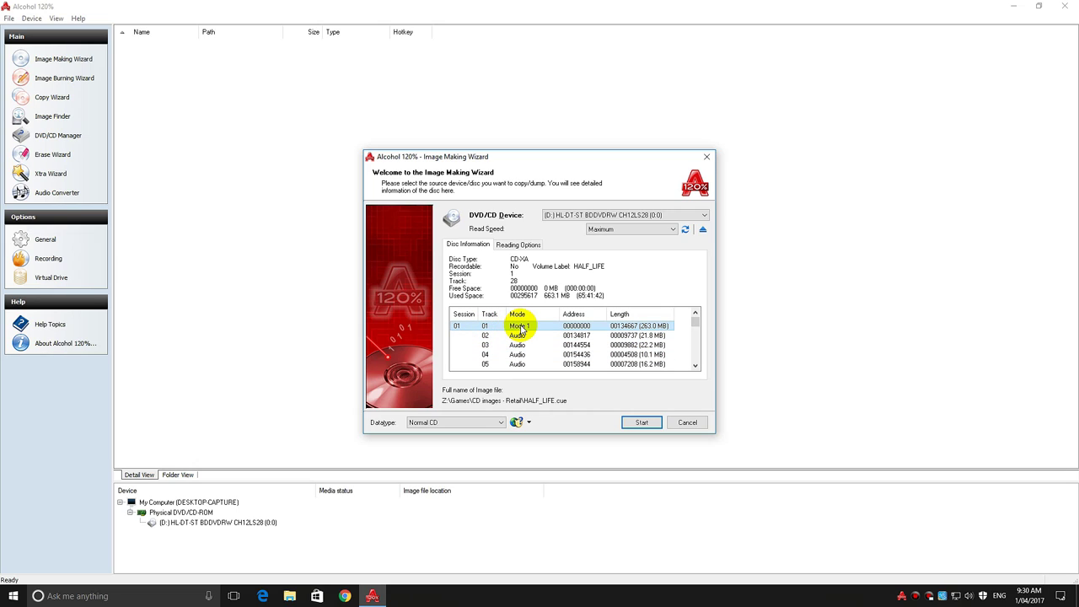
{"action": "mouse_move", "coordinate": [694, 318]}
{"action": "left_mouse_down"}
{"action": "mouse_move", "coordinate": [694, 362]}
{"action": "mouse_move", "coordinate": [694, 313]}
{"action": "left_mouse_up"}
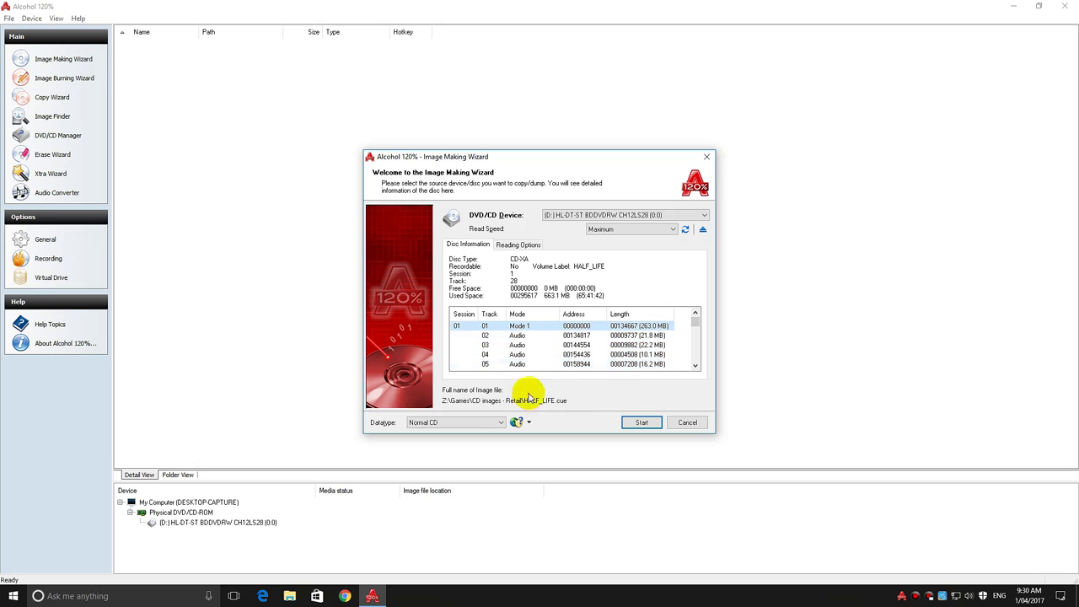
- Analyze the disc with the Data-Type Analyzer to confirm it has no copy protection
{"action": "left_click", "coordinate": [529, 423]}
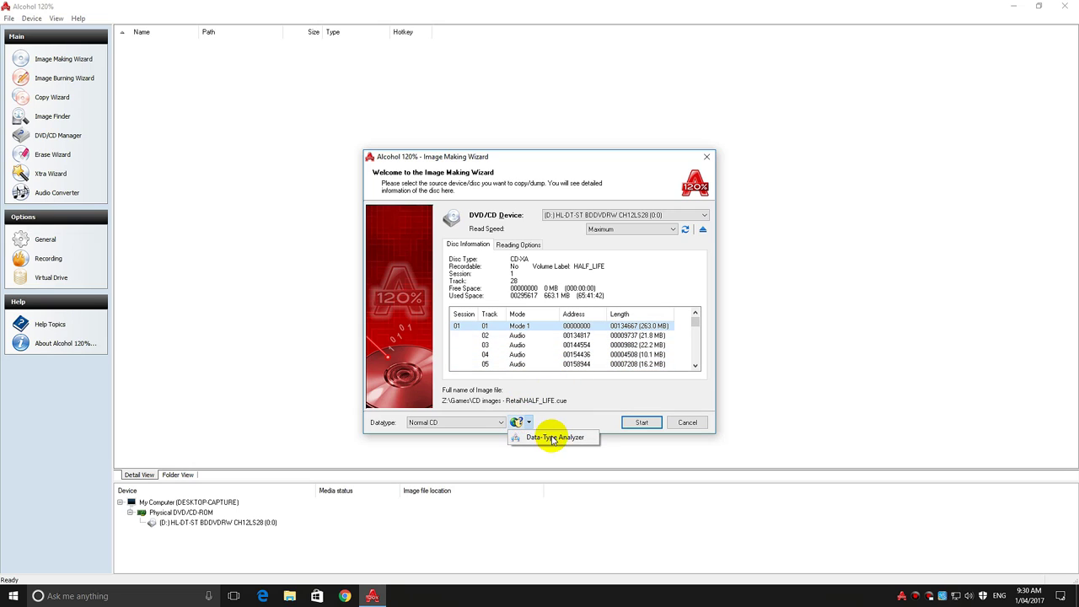
{"action": "left_click", "coordinate": [554, 439]}
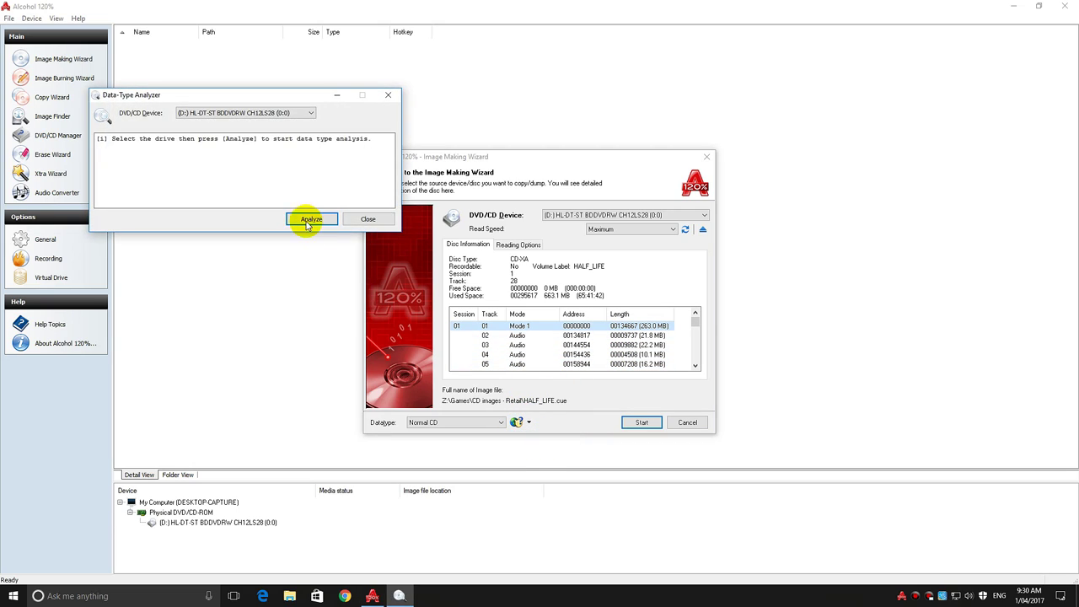
{"action": "left_click", "coordinate": [308, 219]}
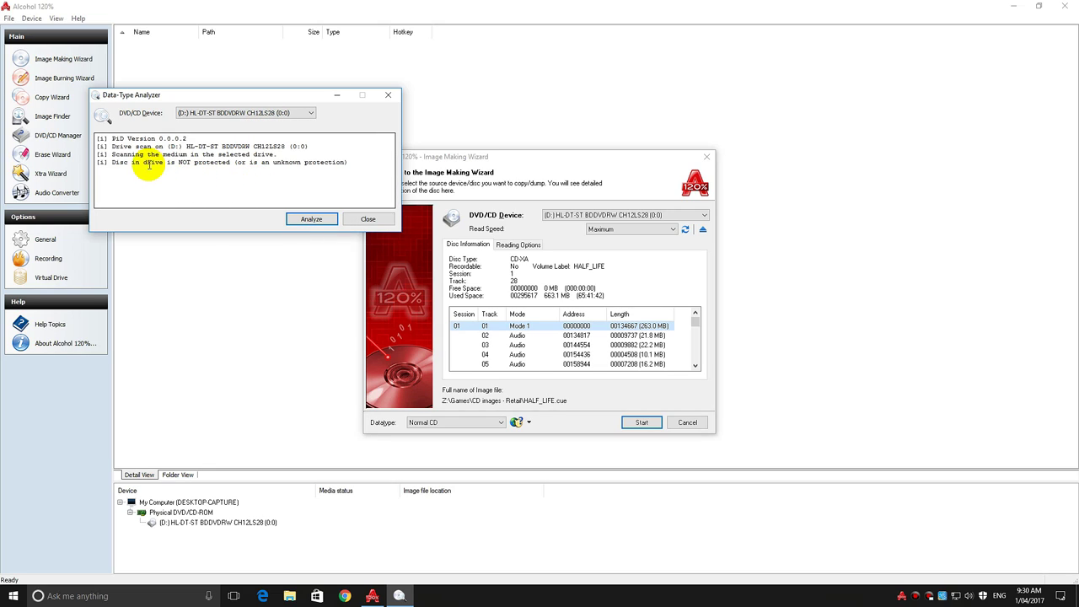
{"action": "left_click", "coordinate": [368, 219]}
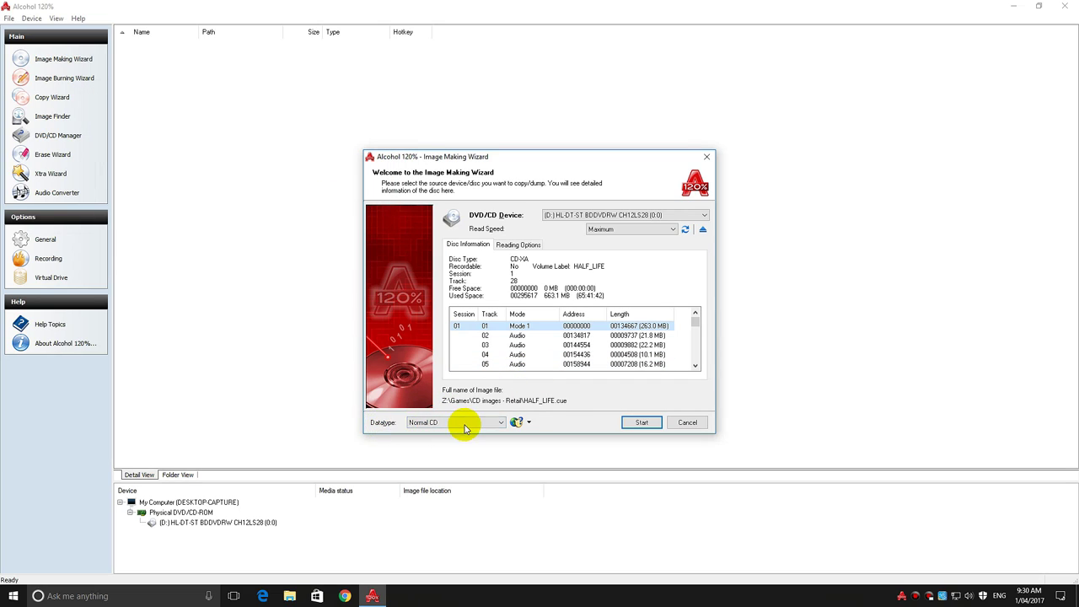
- Keep Normal CD as the datatype and start imaging, overwriting the existing HALF_LIFE.cue
{"action": "left_click", "coordinate": [499, 422]}
{"action": "left_click_drag", "start_coordinate": [499, 449], "coordinate": [513, 429]}
{"action": "left_click", "coordinate": [445, 461]}
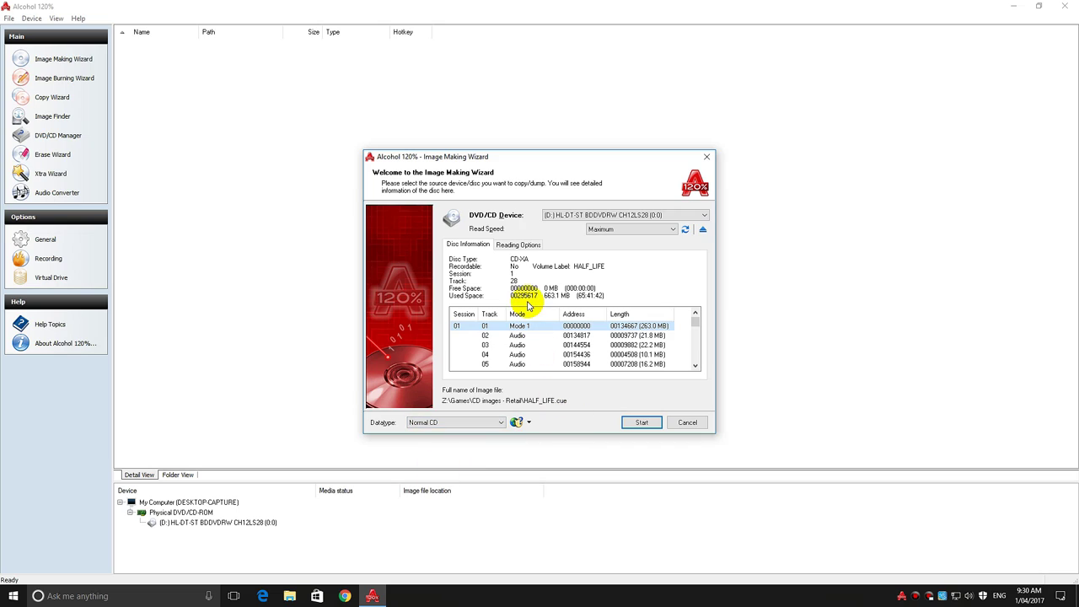
{"action": "left_click", "coordinate": [638, 423]}
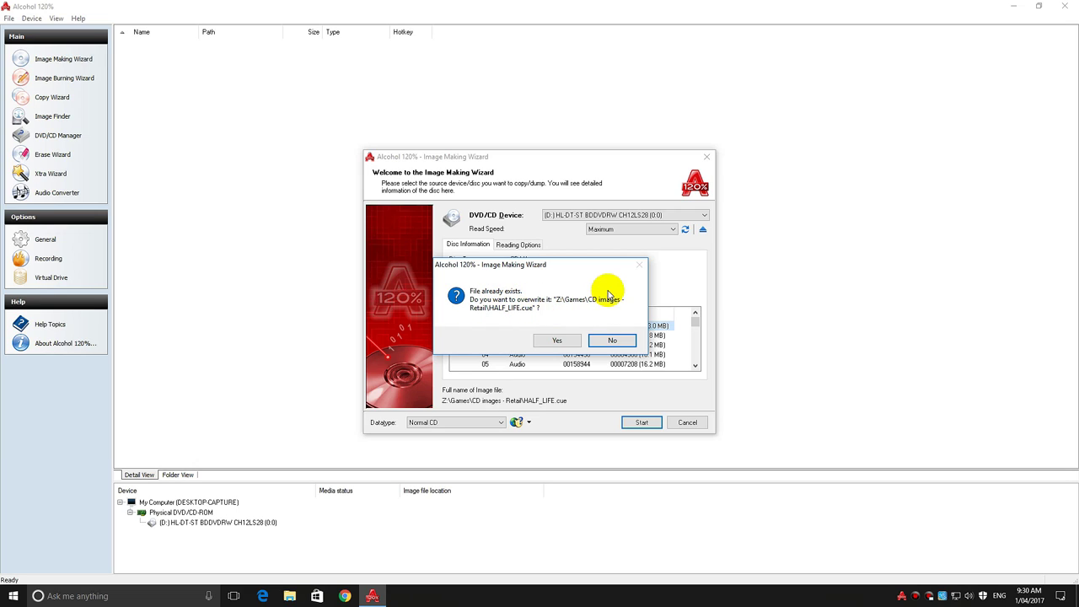
{"action": "left_click", "coordinate": [557, 340]}
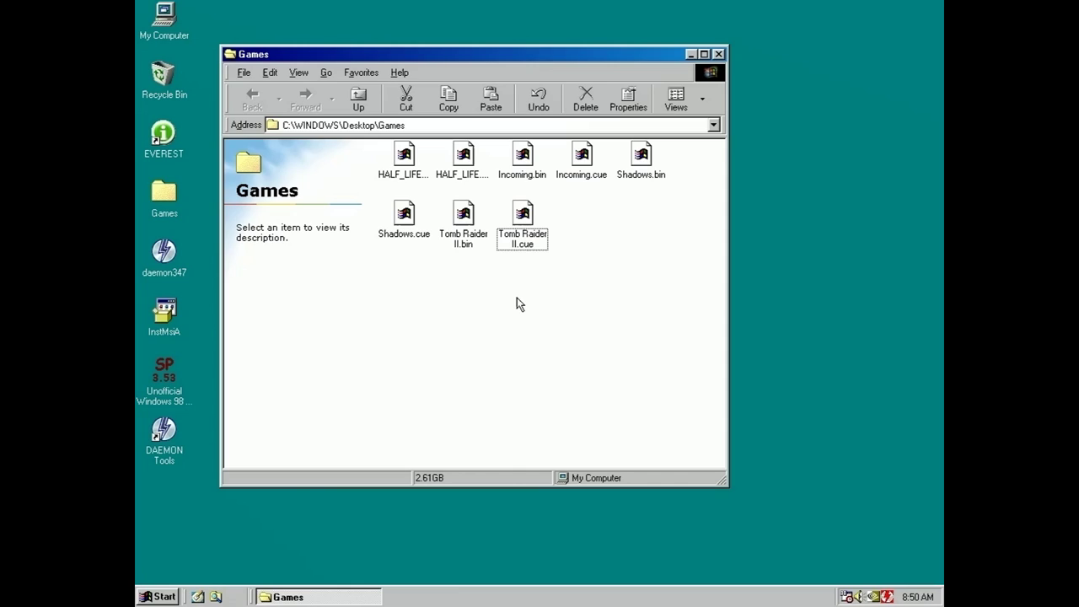
- Open Device Manager in System Properties and expand Sound, video and game controllers to find SB PCI(WDM)
{"action": "left_click", "coordinate": [719, 54]}
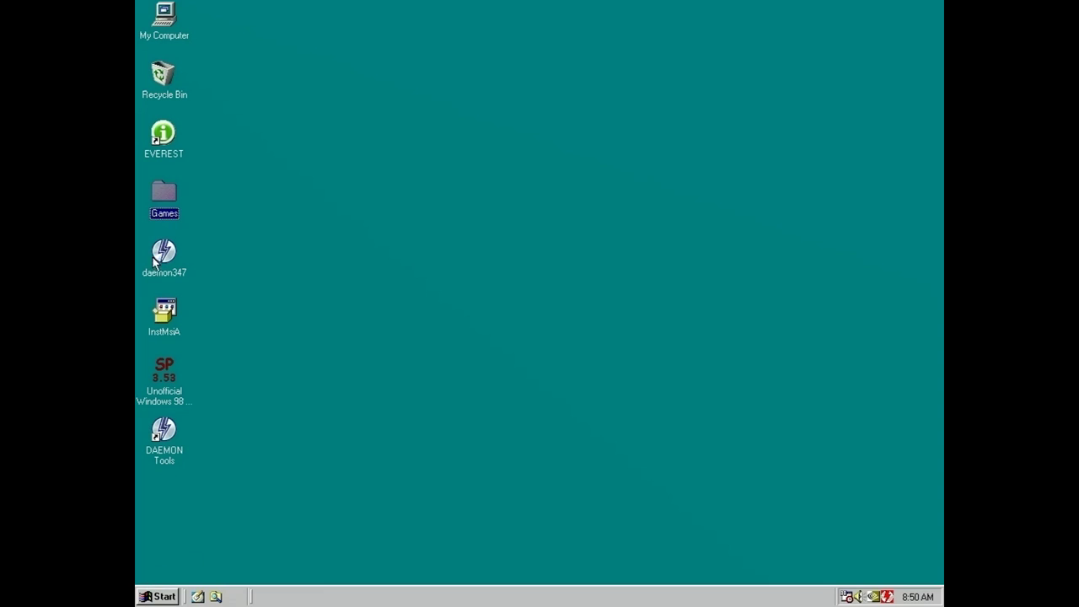
{"action": "double_click", "coordinate": [159, 17]}
{"action": "right_click", "coordinate": [168, 16]}
{"action": "left_click", "coordinate": [202, 119]}
{"action": "left_click", "coordinate": [221, 31]}
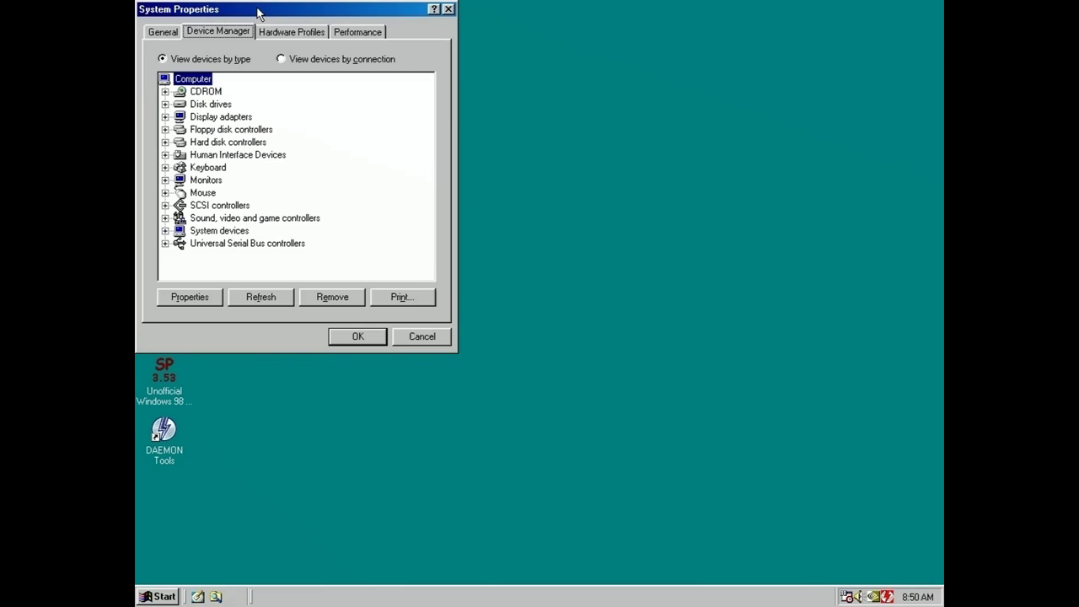
{"action": "left_click_drag", "start_coordinate": [258, 9], "coordinate": [294, 23]}
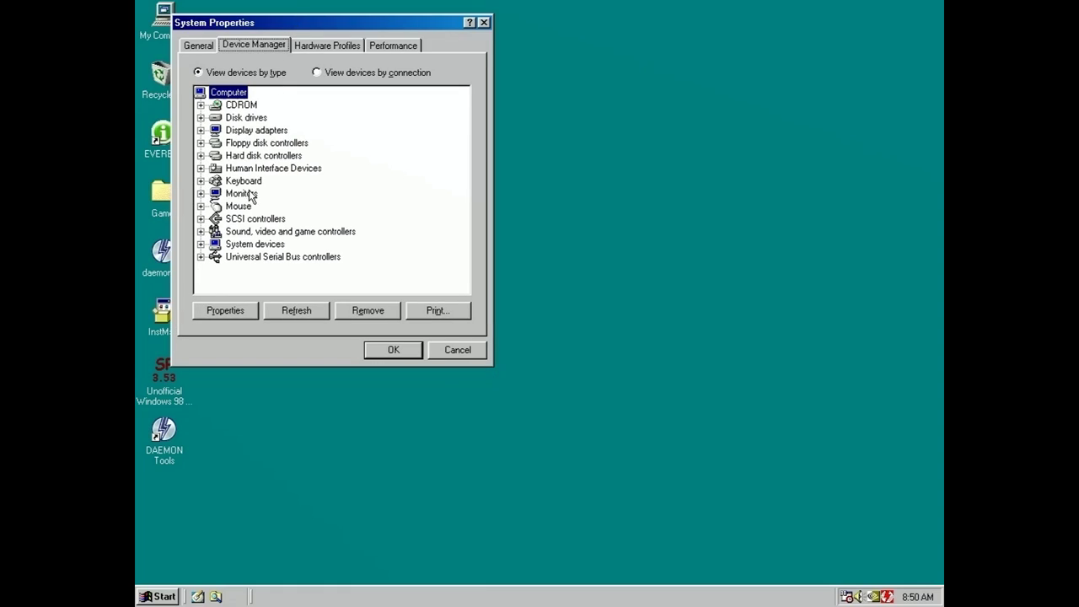
{"action": "left_click", "coordinate": [200, 231]}
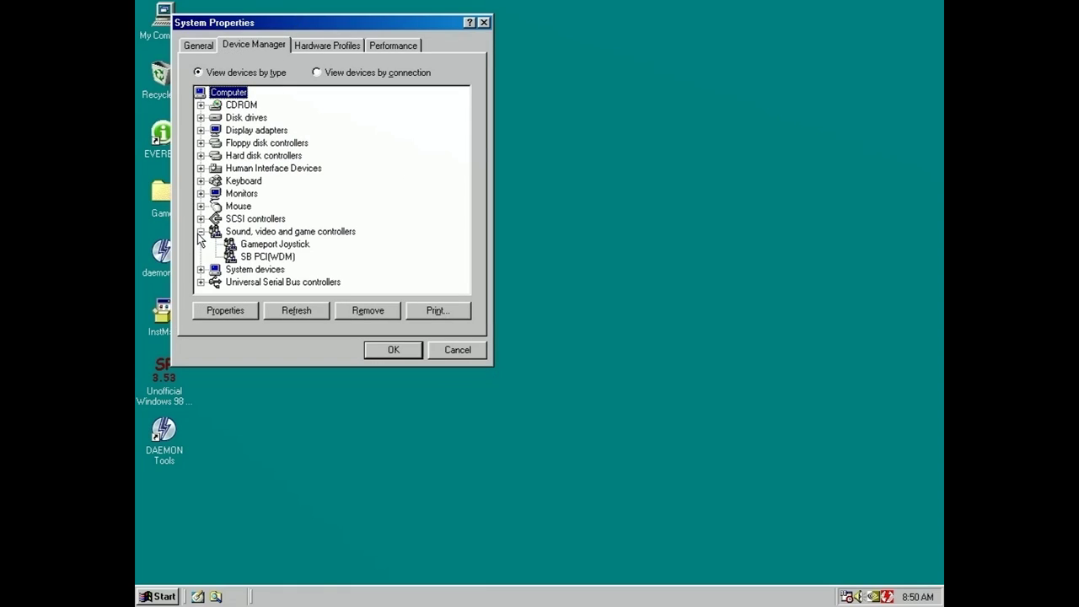
{"action": "left_click", "coordinate": [267, 259]}
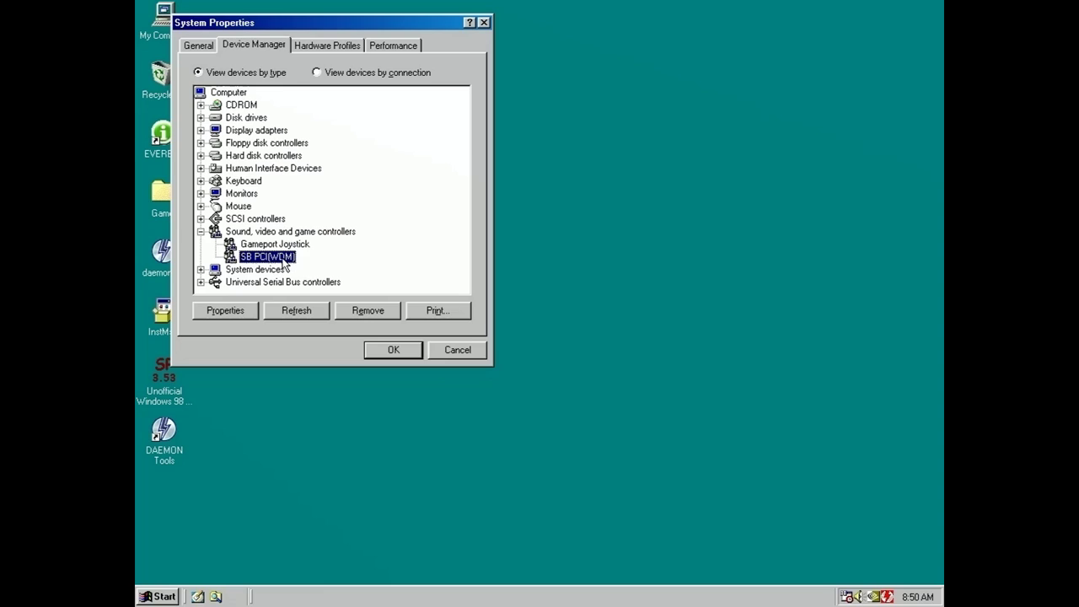
{"action": "left_click", "coordinate": [160, 599]}
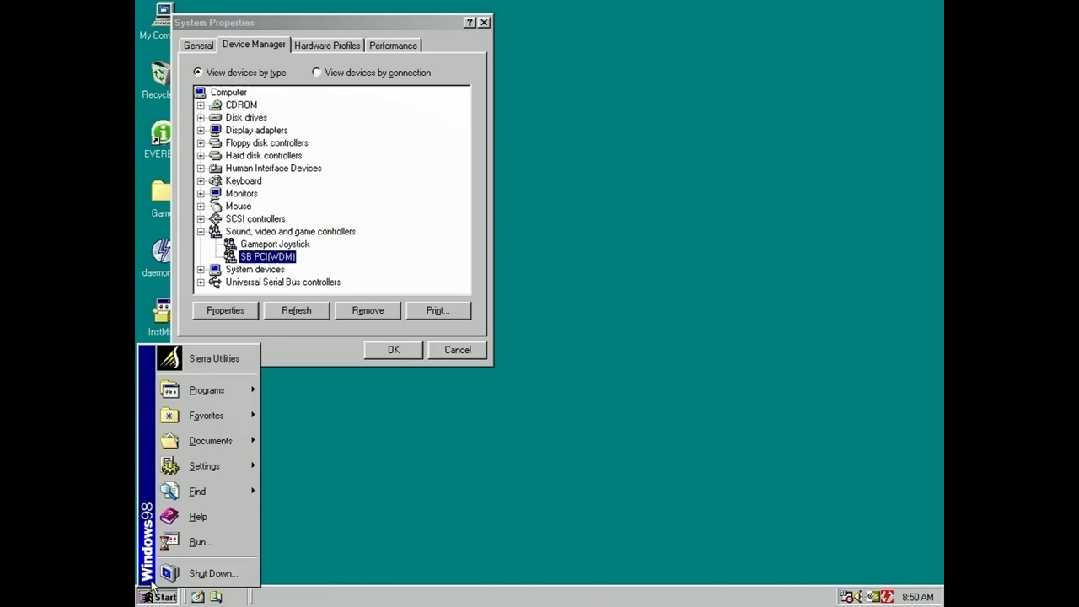
- Run dxdiag and view the SB PCI driver details on its Sound tab
{"action": "left_click", "coordinate": [199, 542]}
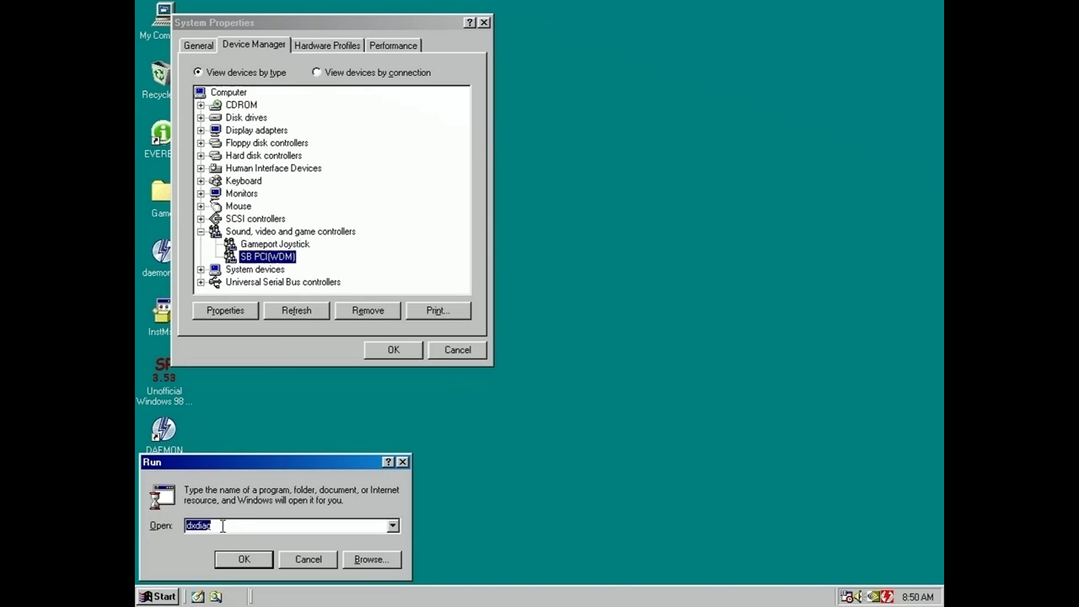
{"action": "left_click", "coordinate": [249, 564]}
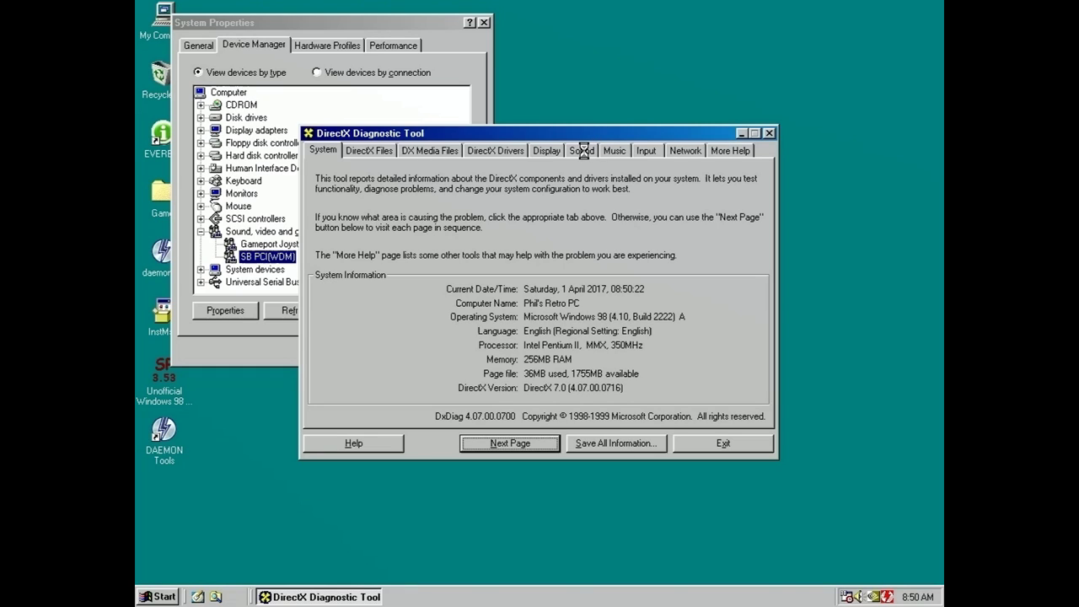
{"action": "left_click", "coordinate": [583, 151]}
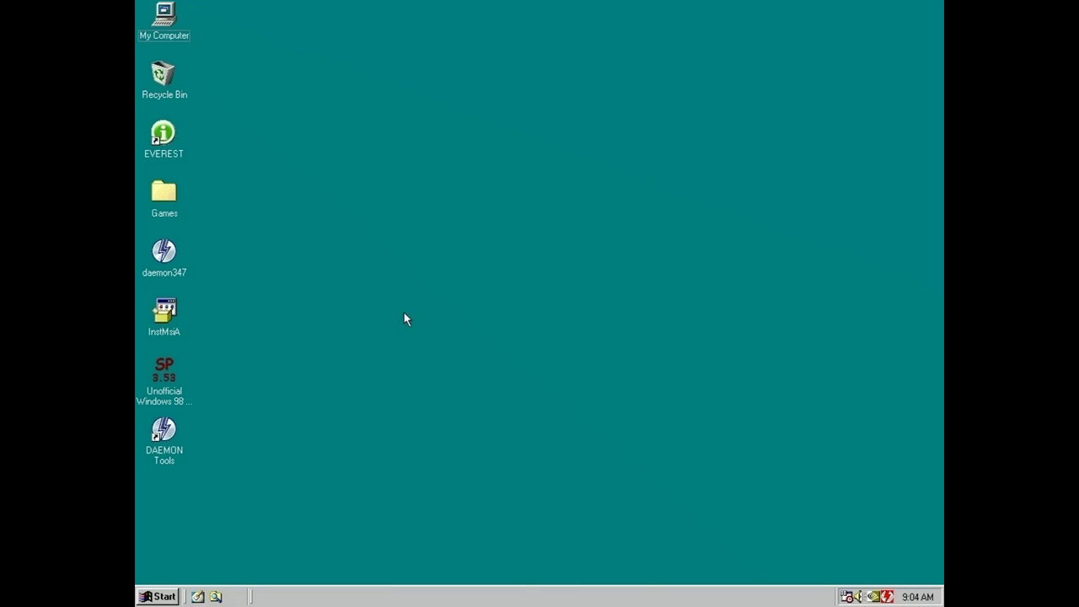
- Enable digital CD audio for drive D: in Multimedia's CD Music settings and apply it
{"action": "left_click", "coordinate": [158, 598]}
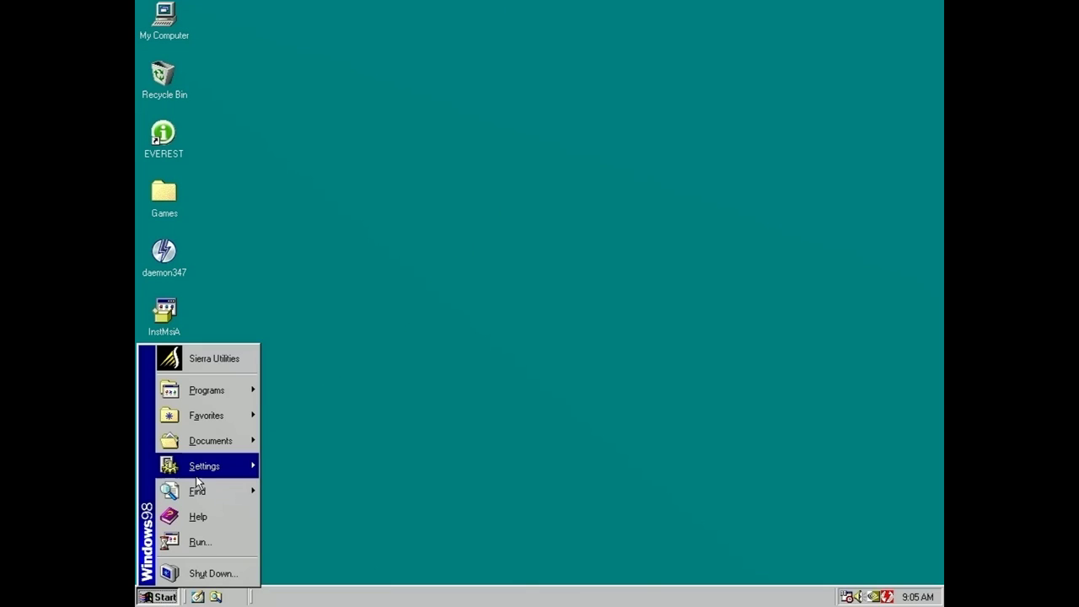
{"action": "mouse_move", "coordinate": [219, 467]}
{"action": "left_click", "coordinate": [295, 464]}
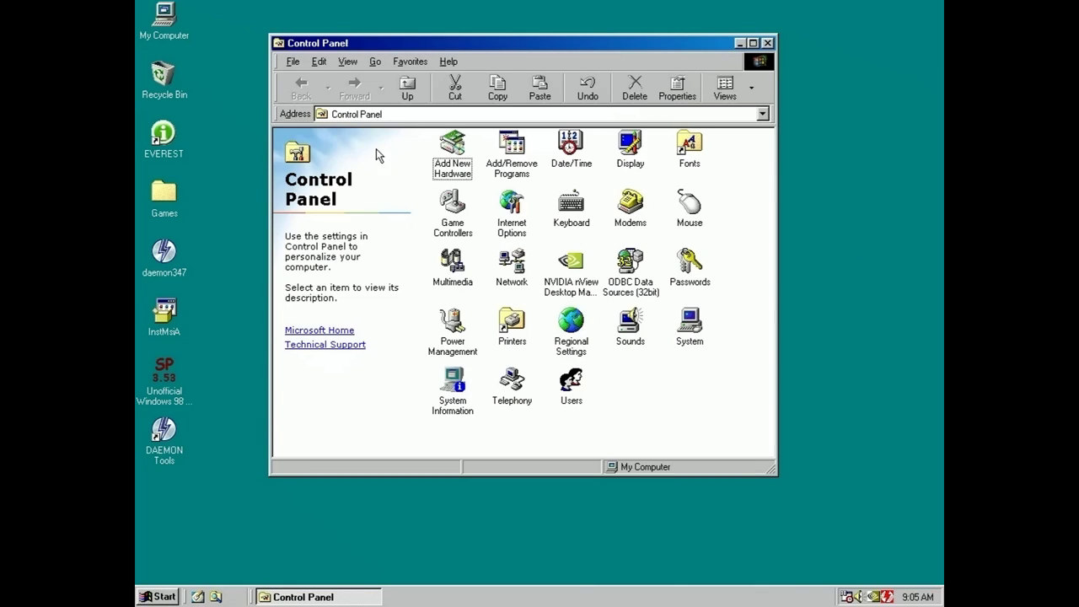
{"action": "double_click", "coordinate": [453, 262]}
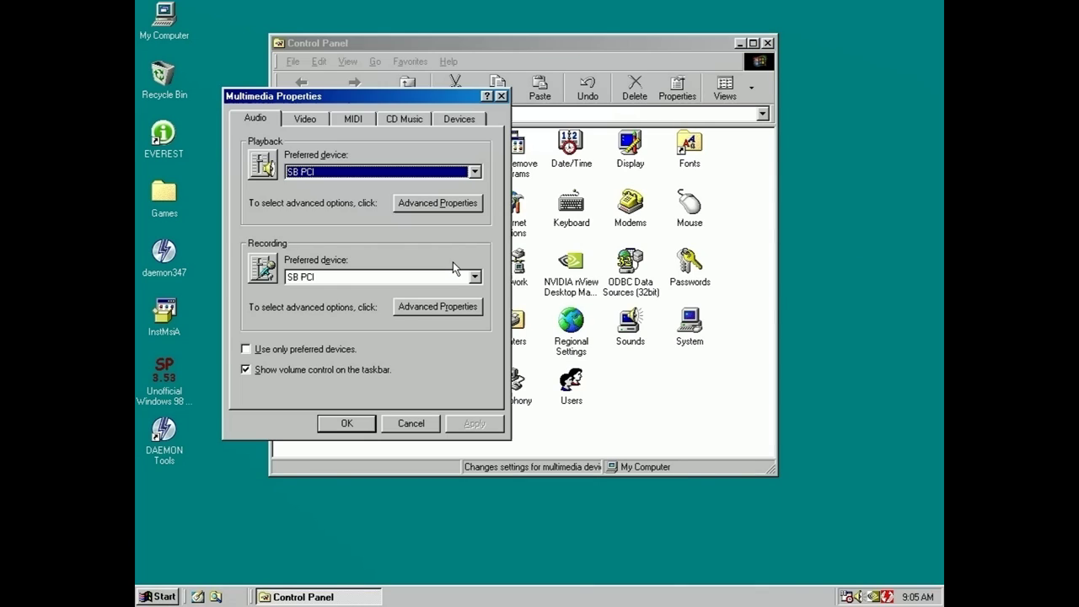
{"action": "left_click", "coordinate": [417, 118]}
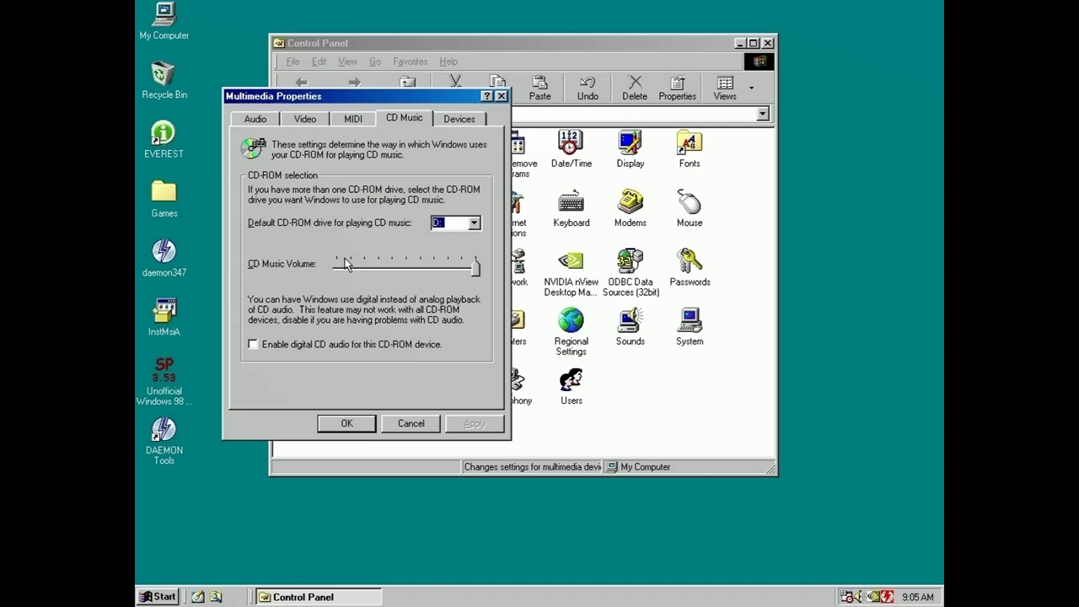
{"action": "left_click", "coordinate": [287, 344]}
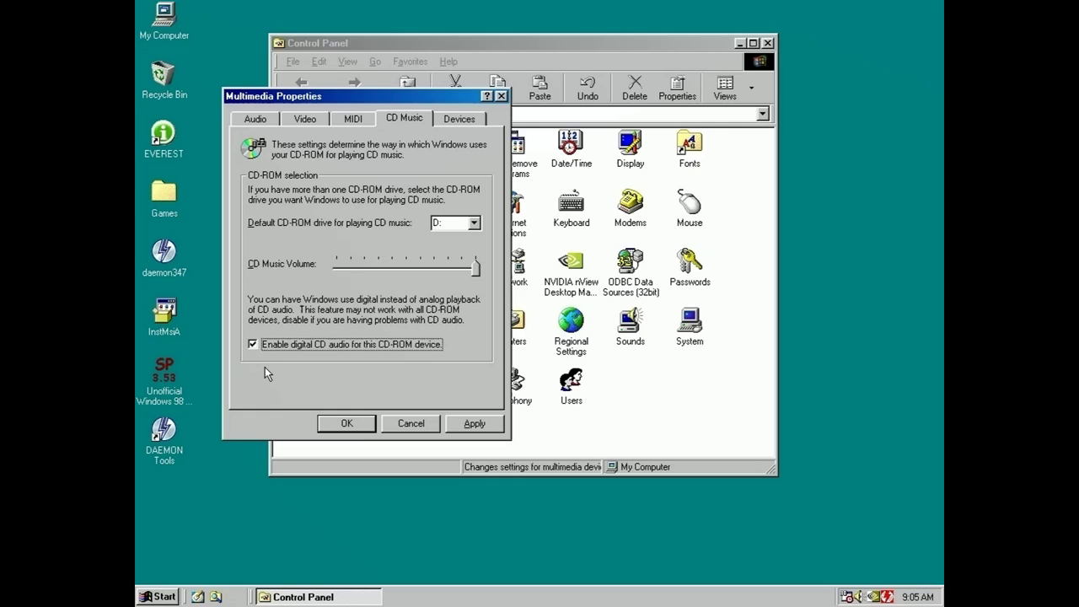
{"action": "left_click", "coordinate": [478, 427]}
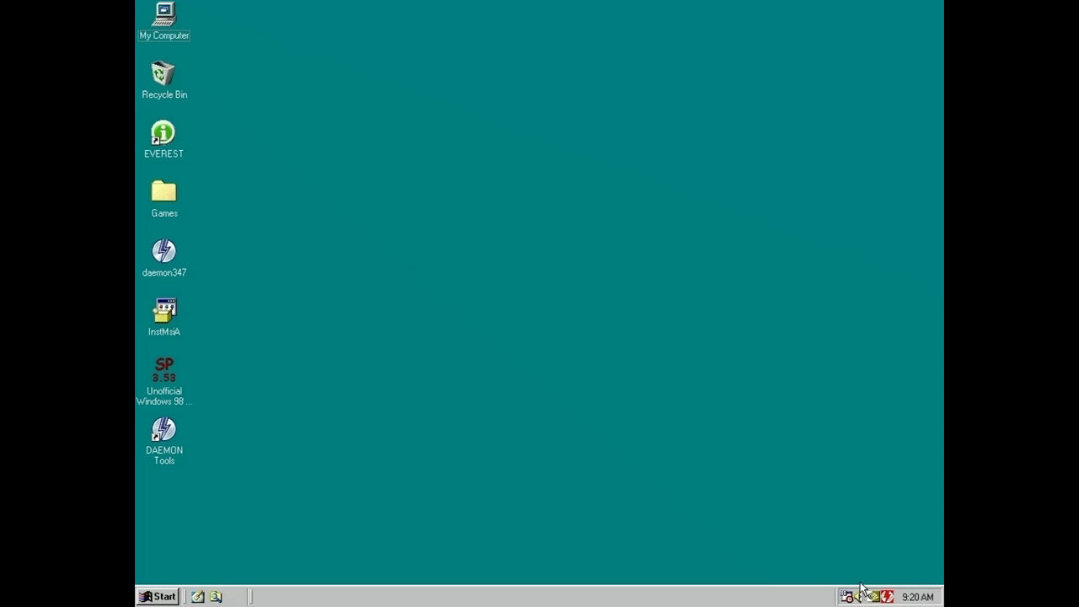
- In the Playback Control mixer, leave CD Audio unmuted, with only Line-In muted
{"action": "double_click", "coordinate": [860, 592]}
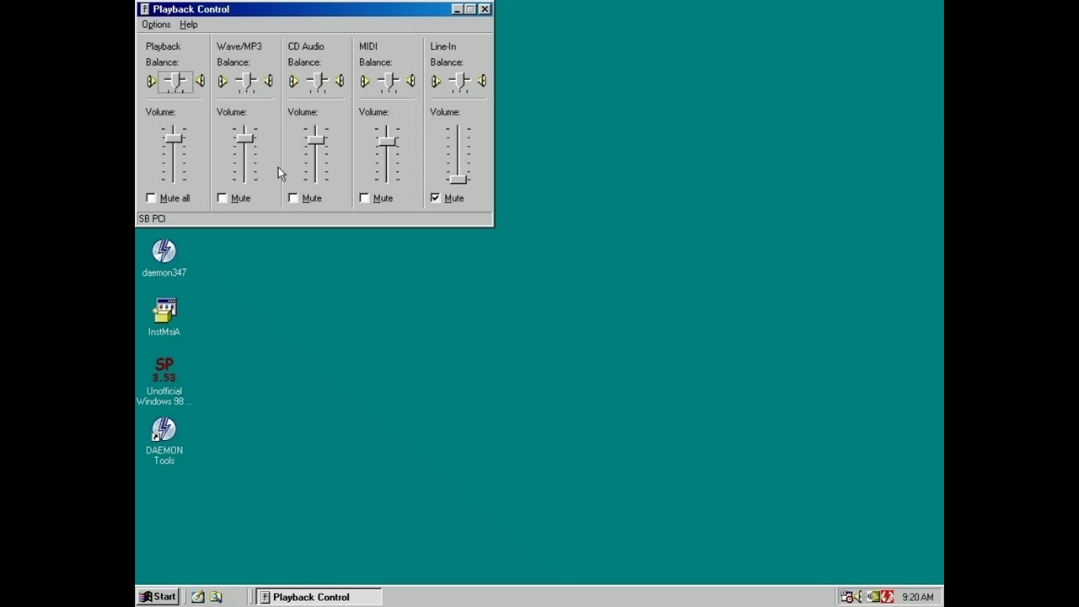
{"action": "left_click", "coordinate": [294, 201]}
{"action": "left_click_drag", "start_coordinate": [341, 11], "coordinate": [507, 151]}
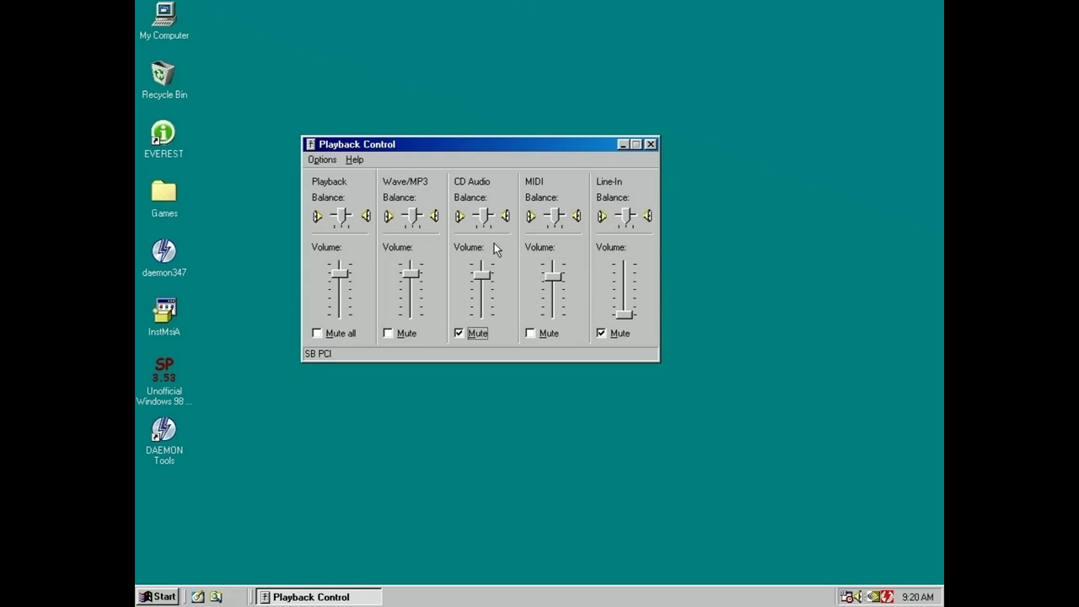
{"action": "left_click", "coordinate": [463, 334]}
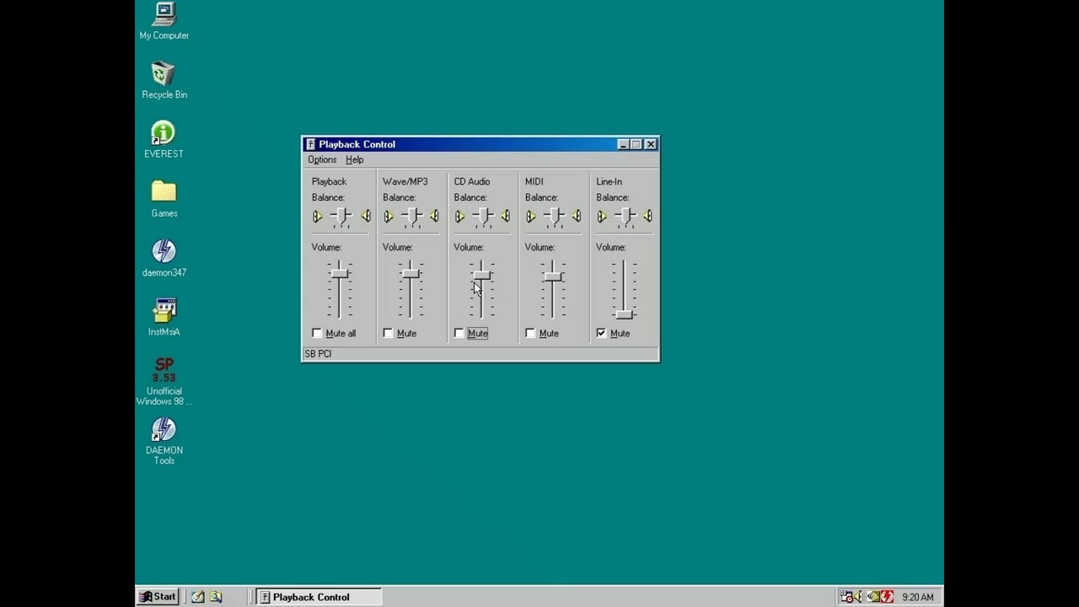